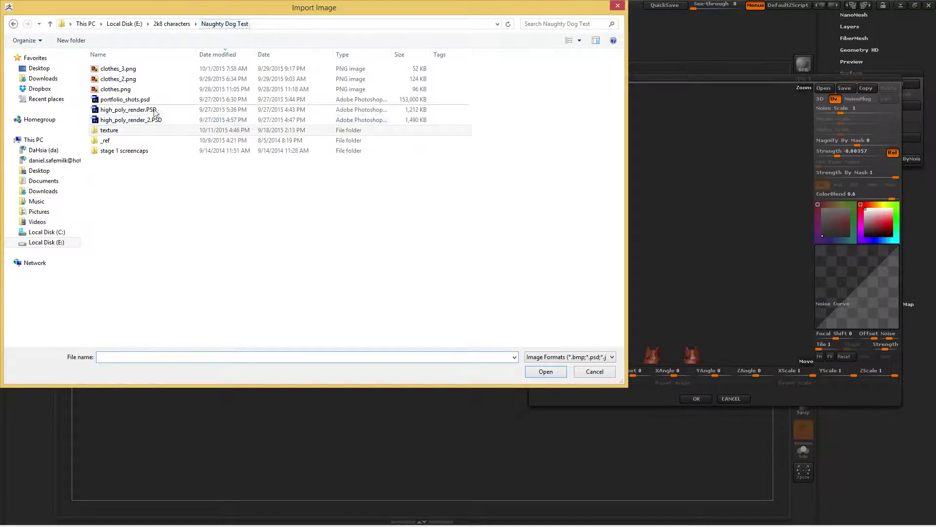
- Open the _ref folder, widen the file name column and display the images as medium icons
{"action": "double_click", "coordinate": [116, 140]}
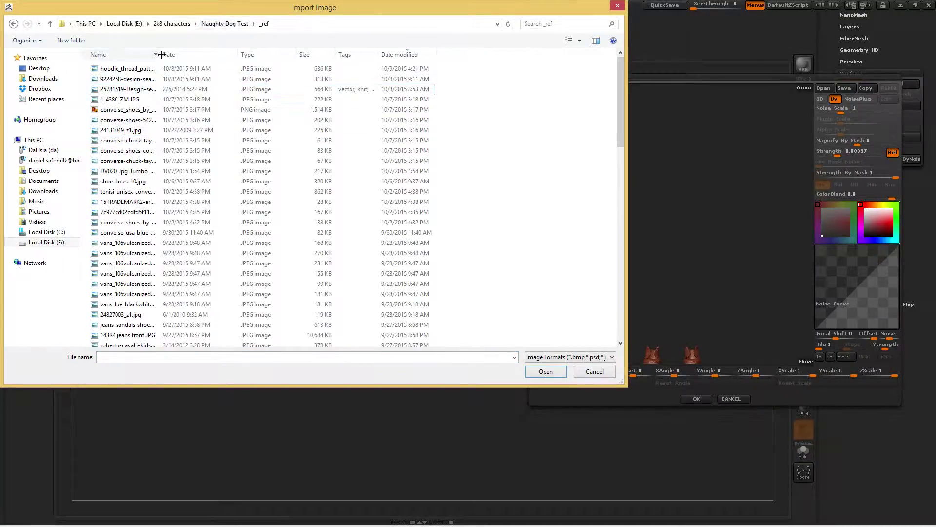
{"action": "left_click_drag", "start_coordinate": [161, 54], "coordinate": [252, 54]}
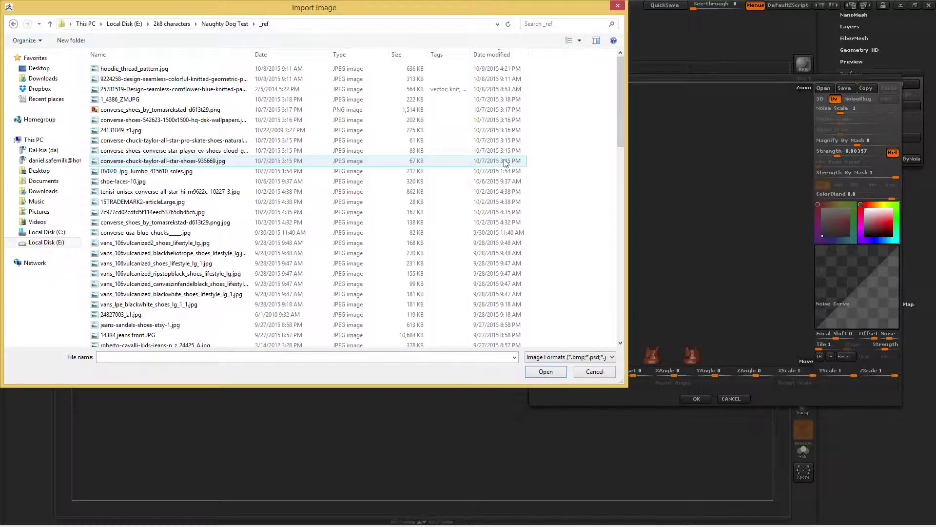
{"action": "right_click", "coordinate": [564, 175]}
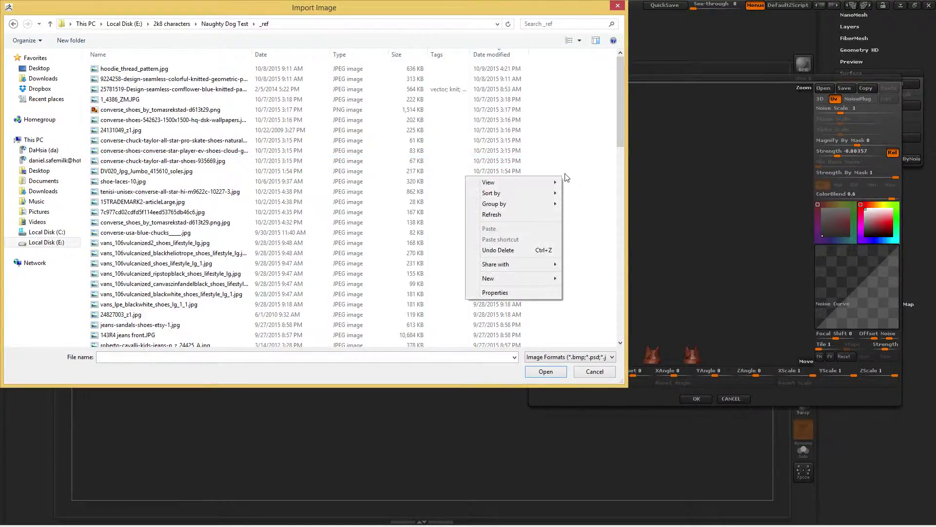
{"action": "mouse_move", "coordinate": [553, 184]}
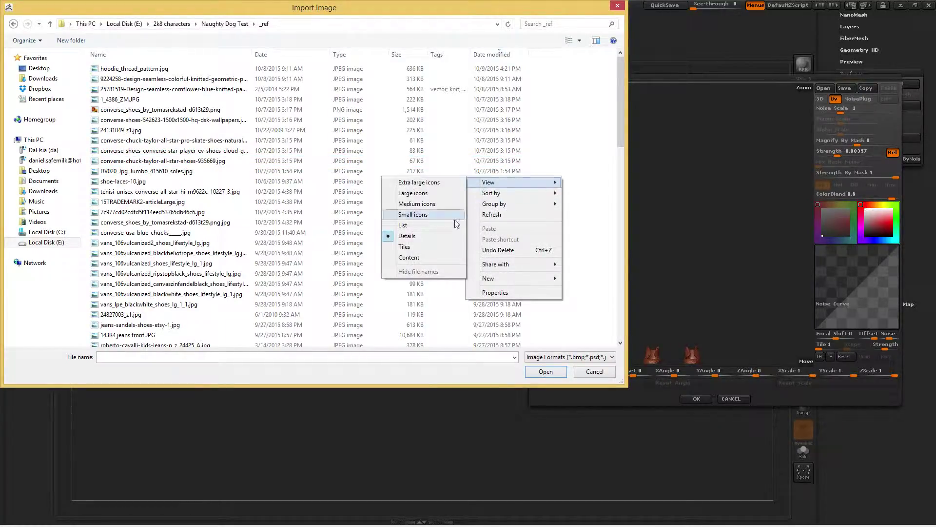
{"action": "left_click", "coordinate": [432, 208]}
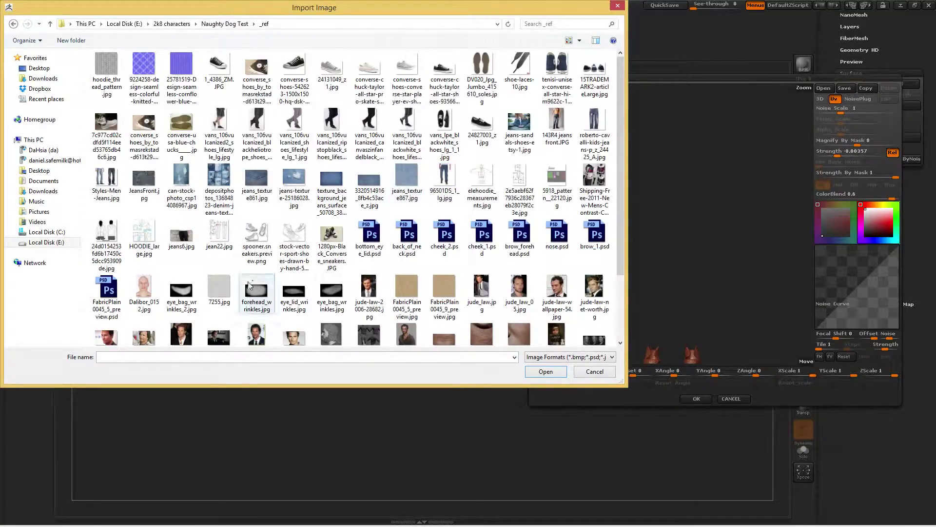
- Load 7255.jpg as the noise alpha and accept the noise for the shoes
{"action": "left_click", "coordinate": [230, 287]}
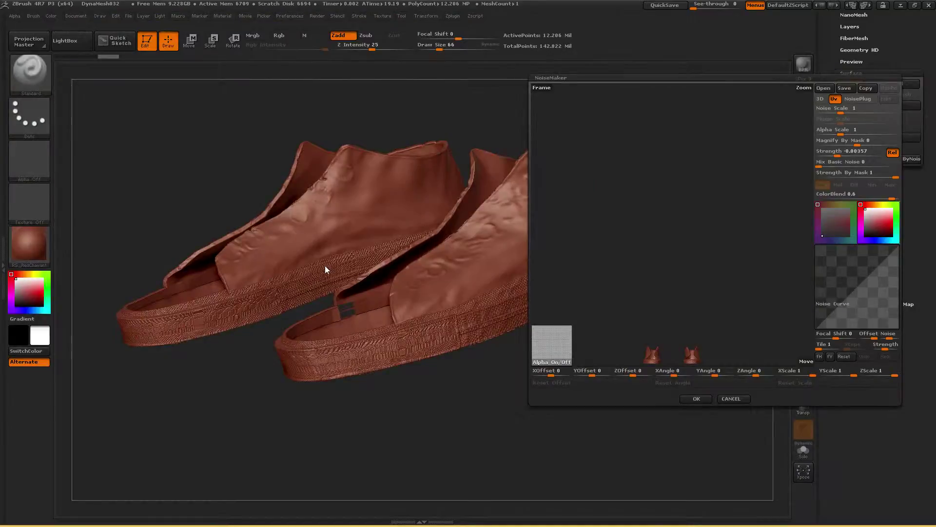
{"action": "left_click", "coordinate": [697, 398]}
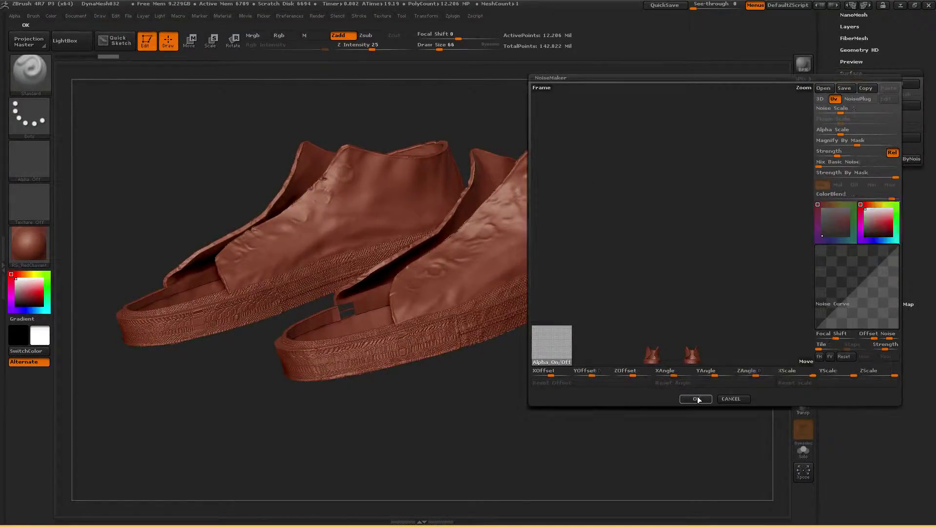
{"action": "left_click_drag", "start_coordinate": [675, 367], "coordinate": [634, 370]}
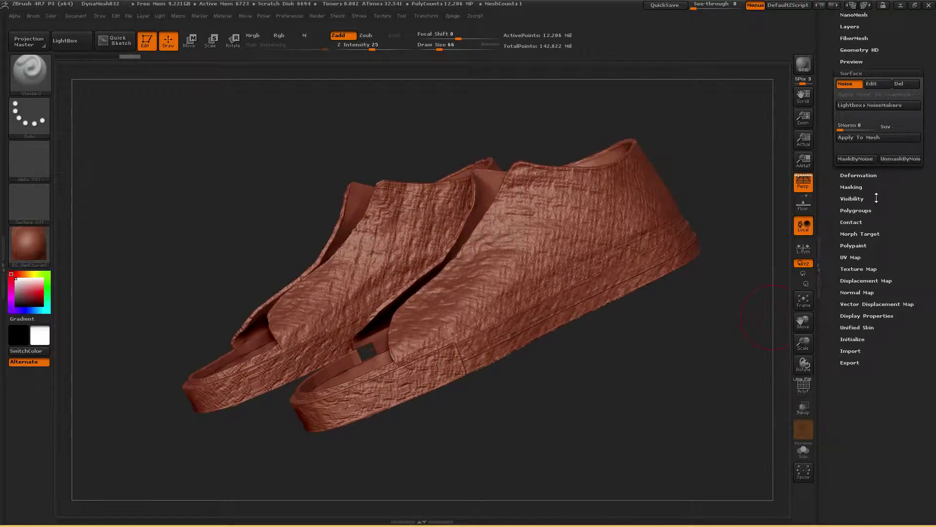
- Reopen the shoes' surface noise for editing and set Alpha Scale to 0.03346
{"action": "left_click", "coordinate": [876, 85]}
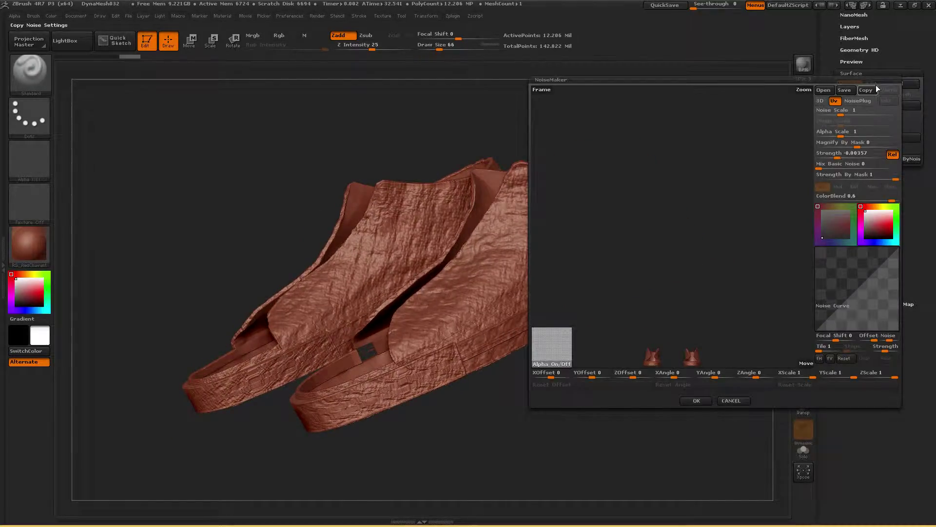
{"action": "left_click", "coordinate": [874, 88]}
{"action": "left_click", "coordinate": [838, 155]}
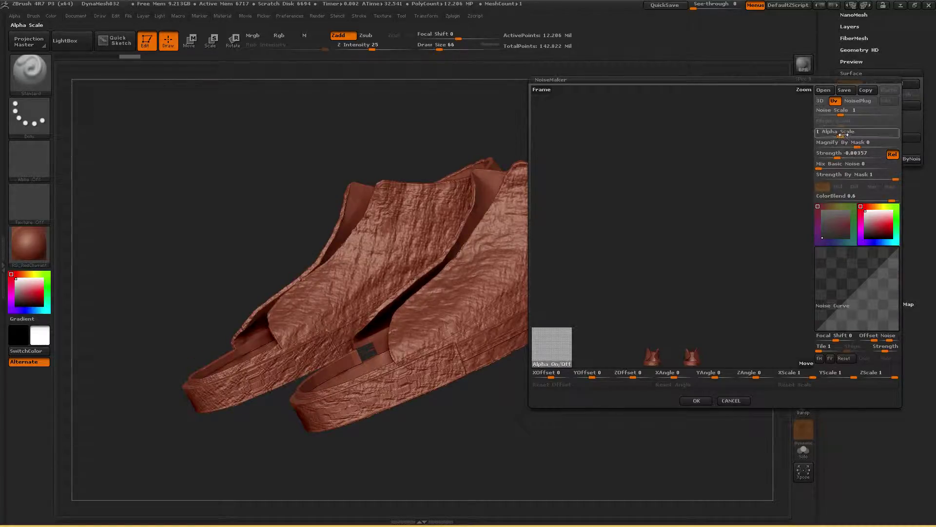
{"action": "left_click", "coordinate": [839, 173]}
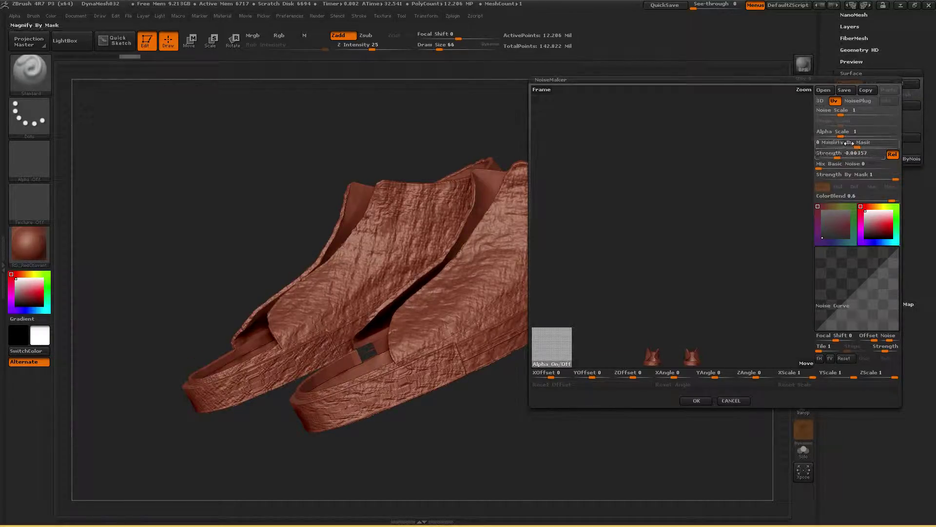
{"action": "left_click", "coordinate": [838, 133]}
{"action": "type", "text": "0.02346"}
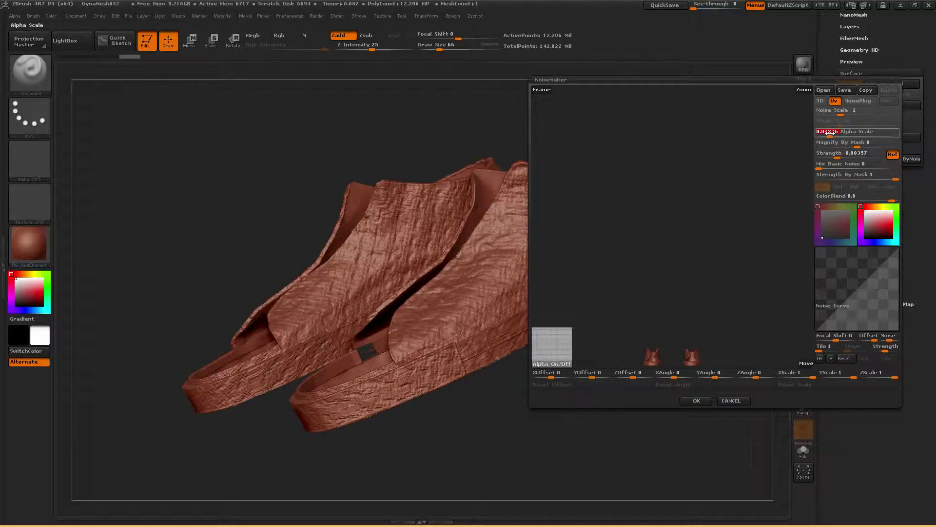
{"action": "key", "text": "Return"}
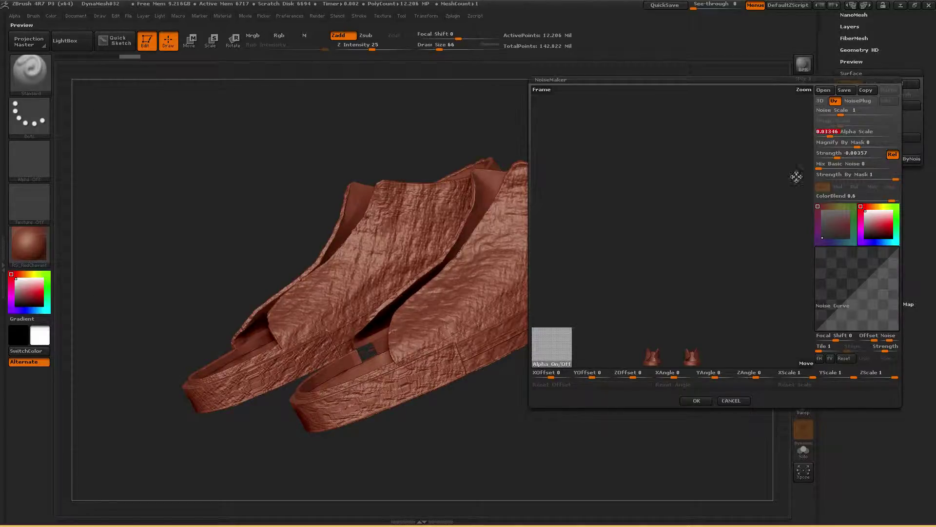
- Examine the noise on the shoes' soles, uppers and sides in the NoiseMaker preview
{"action": "left_click_drag", "start_coordinate": [729, 219], "coordinate": [794, 111]}
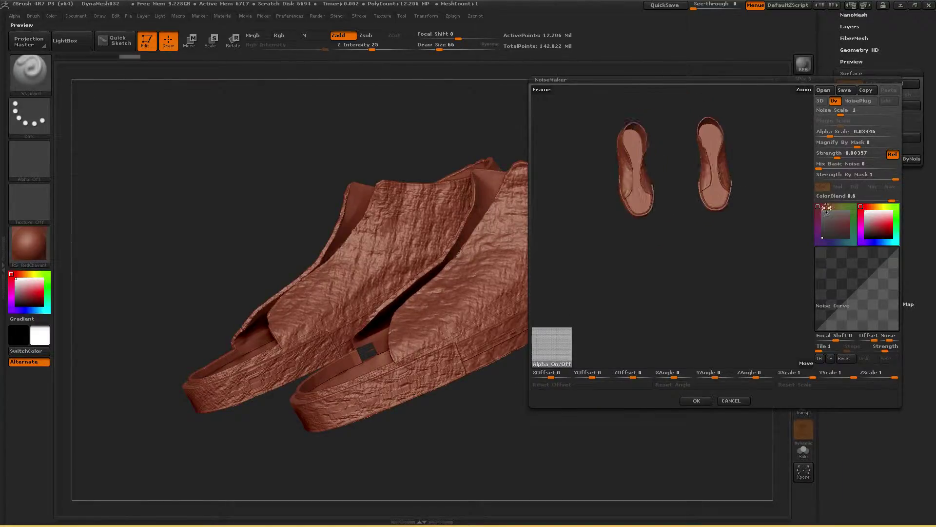
{"action": "left_click_drag", "start_coordinate": [651, 212], "coordinate": [638, 225], "text": "alt"}
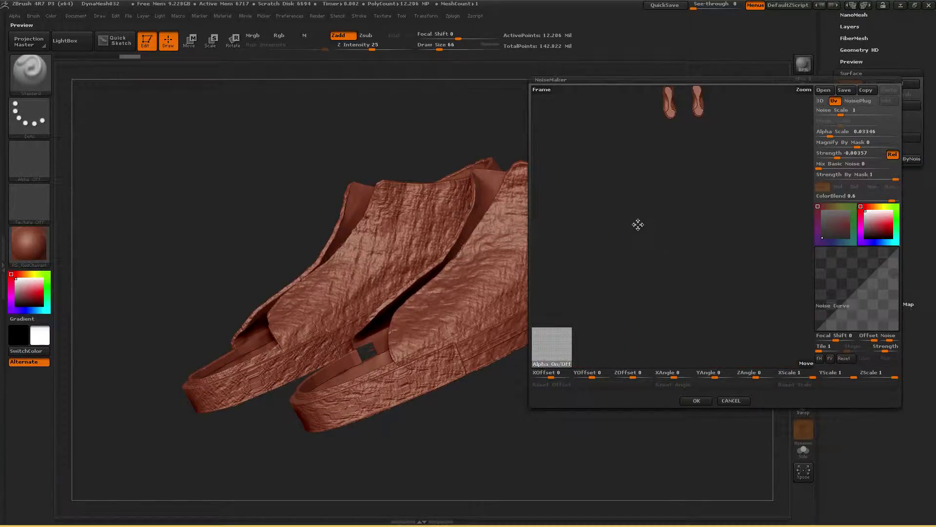
{"action": "left_click_drag", "start_coordinate": [692, 214], "coordinate": [659, 287]}
{"action": "left_click_drag", "start_coordinate": [730, 263], "coordinate": [738, 268]}
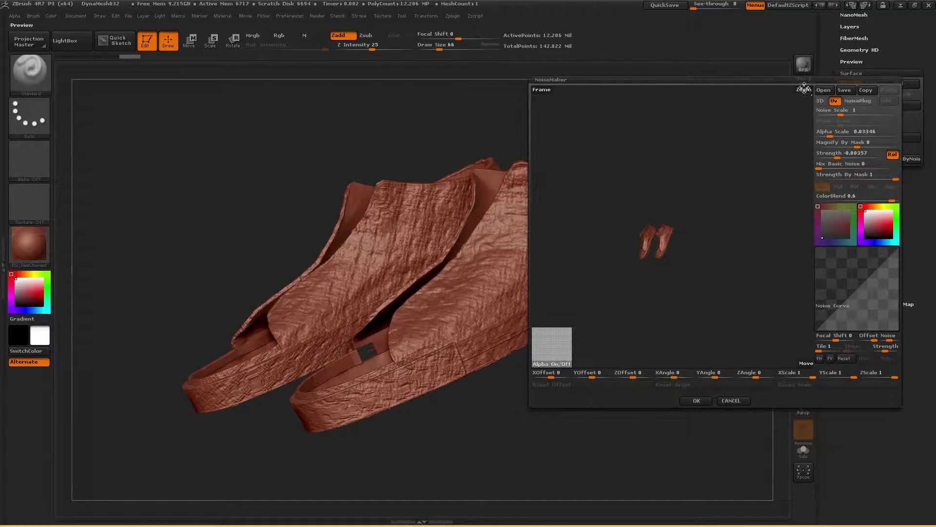
{"action": "left_click_drag", "start_coordinate": [804, 90], "coordinate": [849, 235]}
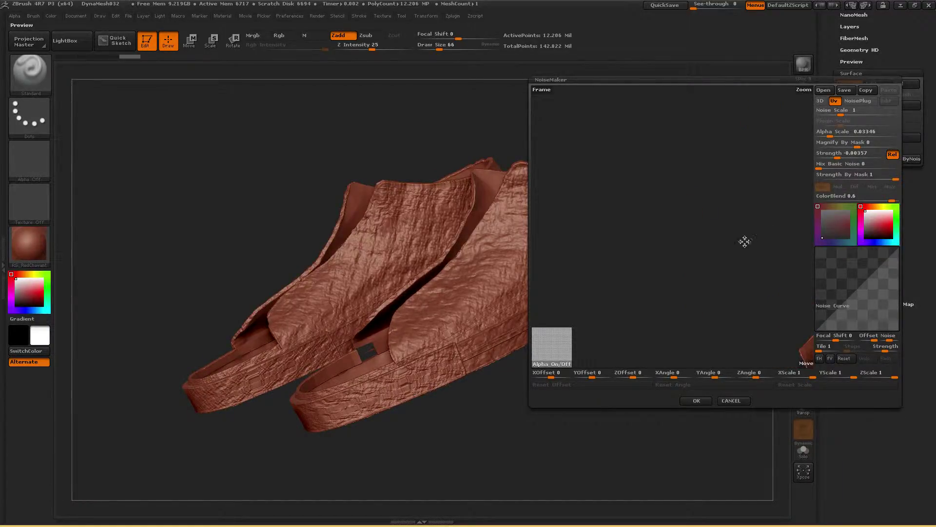
{"action": "left_click_drag", "start_coordinate": [806, 90], "coordinate": [822, 159]}
{"action": "left_click_drag", "start_coordinate": [671, 151], "coordinate": [633, 134], "text": "alt"}
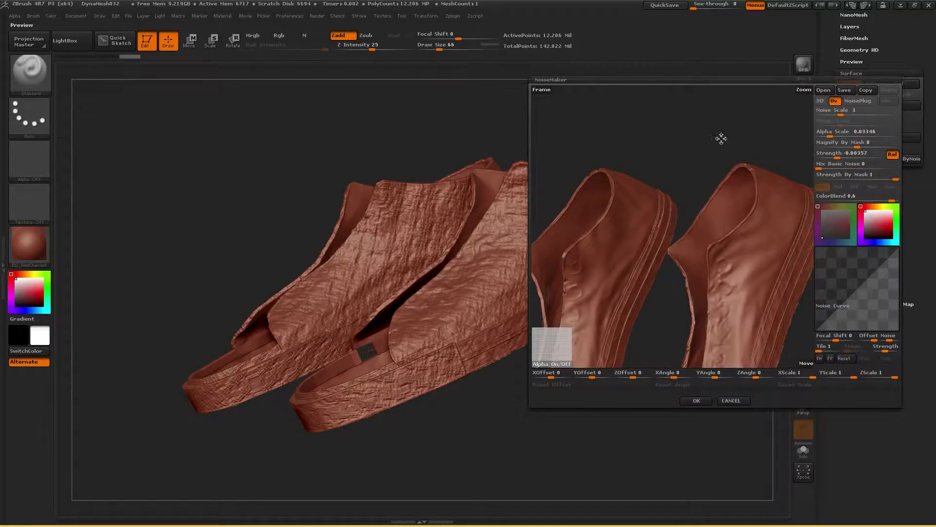
{"action": "left_click_drag", "start_coordinate": [721, 139], "coordinate": [721, 121]}
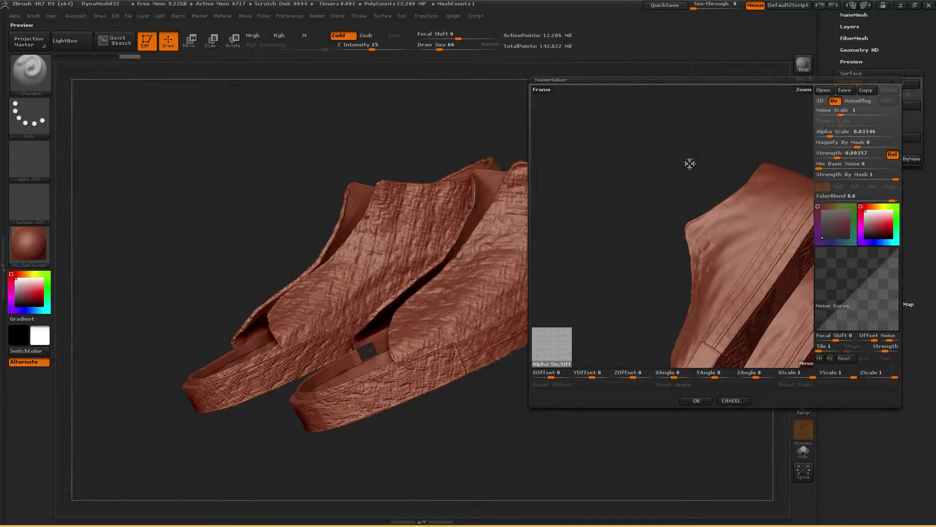
{"action": "left_click_drag", "start_coordinate": [690, 164], "coordinate": [687, 165]}
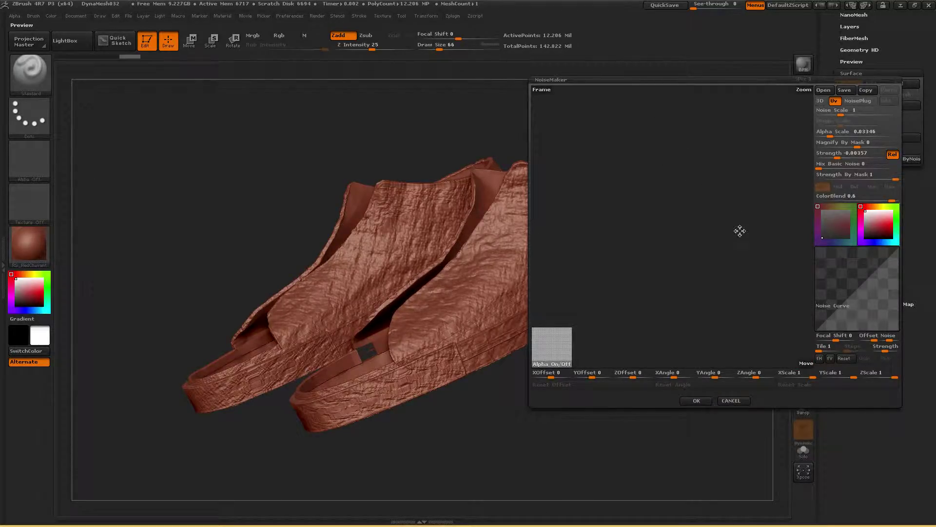
- Reframe the shoes in the NoiseMaker preview and examine the heel and collar area up close
{"action": "left_click", "coordinate": [542, 90]}
{"action": "left_click_drag", "start_coordinate": [742, 263], "coordinate": [736, 289]}
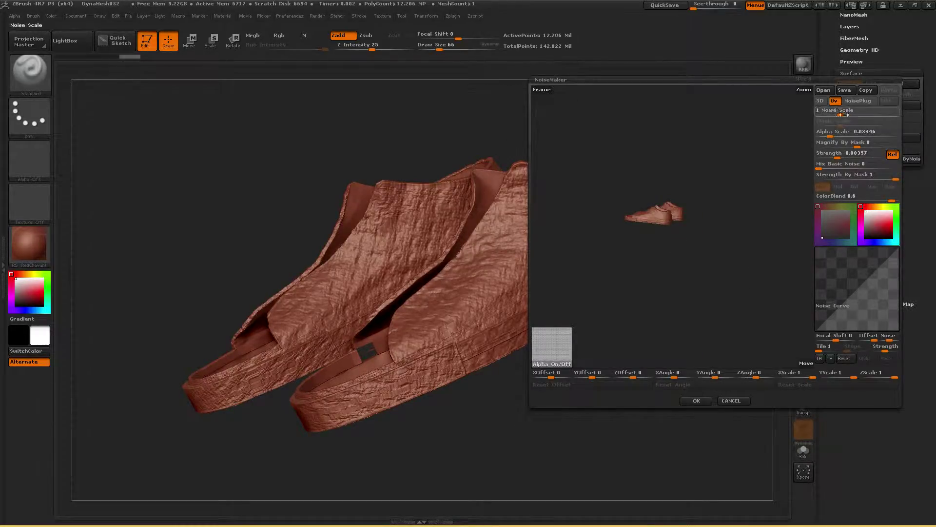
{"action": "left_click_drag", "start_coordinate": [807, 91], "coordinate": [703, 197]}
{"action": "left_click_drag", "start_coordinate": [806, 92], "coordinate": [725, 188]}
{"action": "left_click_drag", "start_coordinate": [729, 112], "coordinate": [728, 90]}
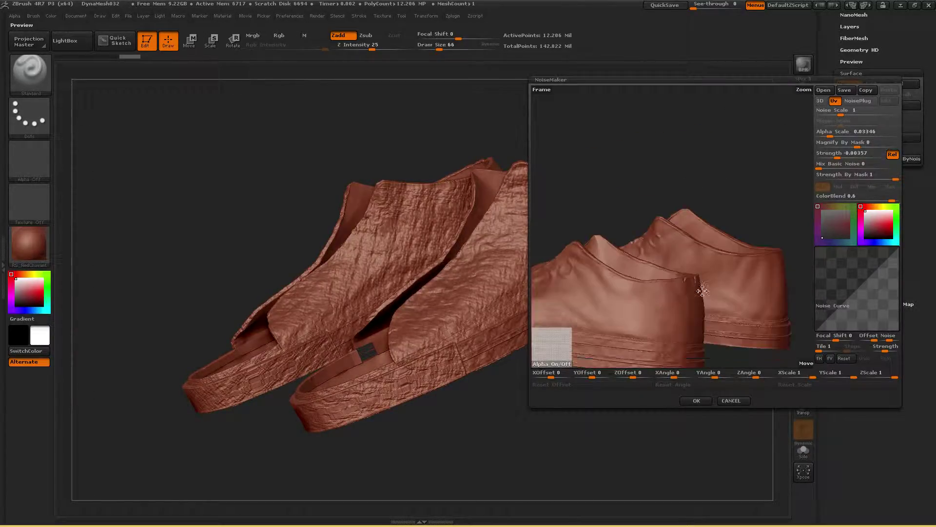
{"action": "left_click_drag", "start_coordinate": [726, 193], "coordinate": [738, 195]}
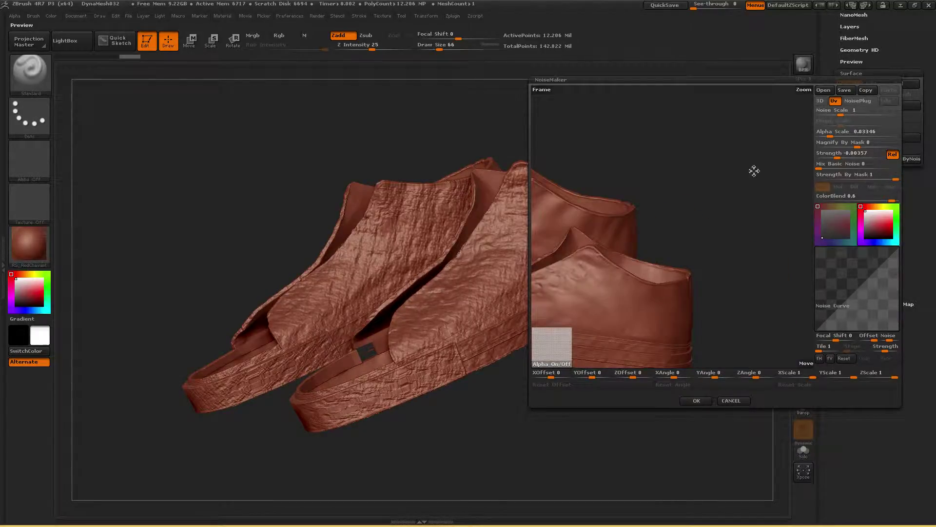
{"action": "left_click_drag", "start_coordinate": [805, 91], "coordinate": [807, 97]}
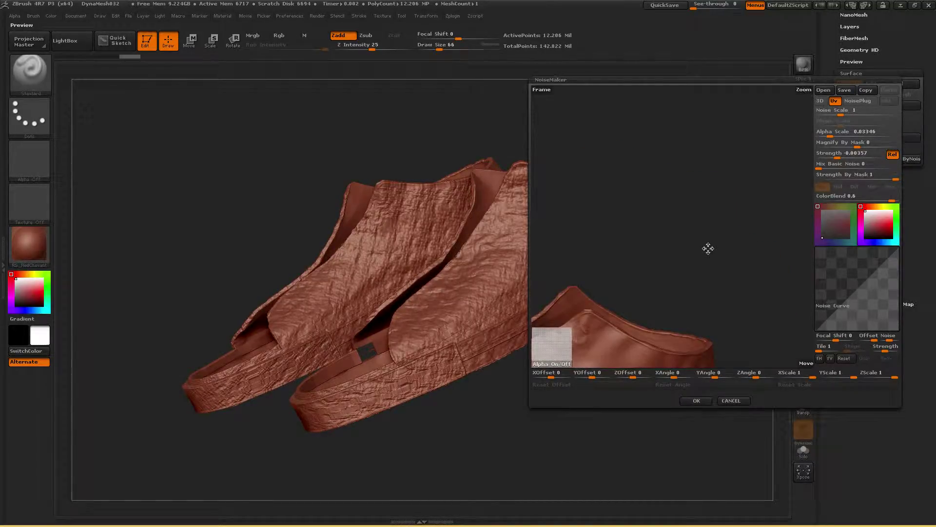
{"action": "left_click_drag", "start_coordinate": [708, 248], "coordinate": [724, 159], "text": "alt"}
{"action": "left_click_drag", "start_coordinate": [799, 90], "coordinate": [804, 109]}
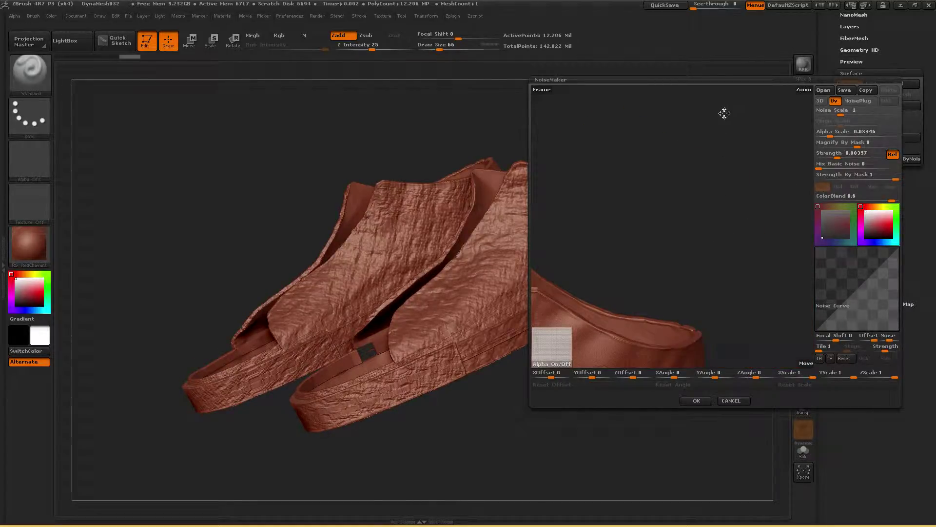
- Set the noise Strength to -0.01119 while viewing the heel up close
{"action": "left_click_drag", "start_coordinate": [848, 153], "coordinate": [836, 156]}
{"action": "left_click", "coordinate": [836, 155]}
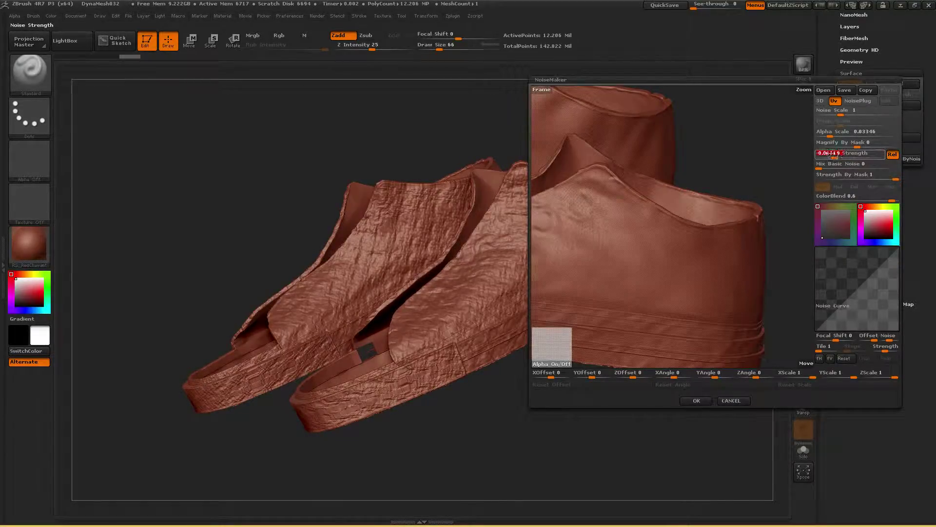
{"action": "left_click_drag", "start_coordinate": [807, 97], "coordinate": [684, 235]}
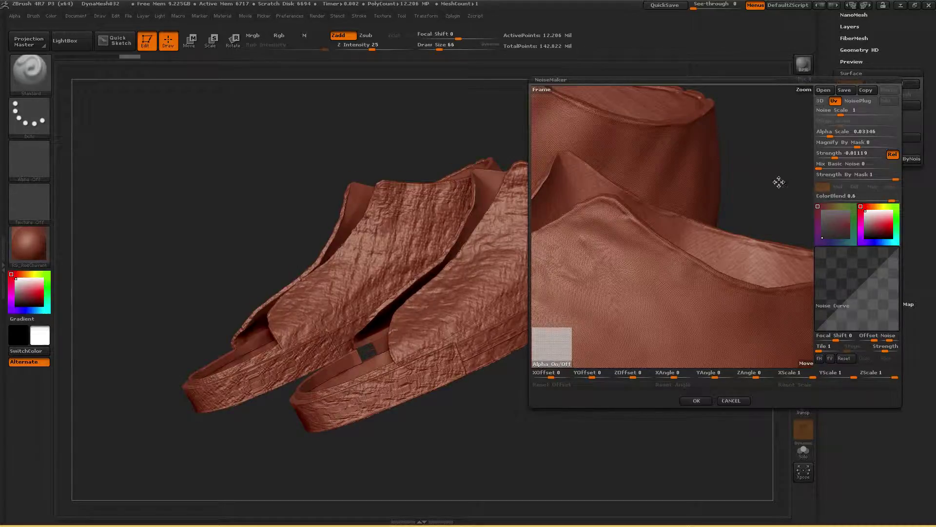
- Set Alpha Scale to 0.08949 to enlarge the fabric weave and accept the noise settings
{"action": "left_click", "coordinate": [837, 135]}
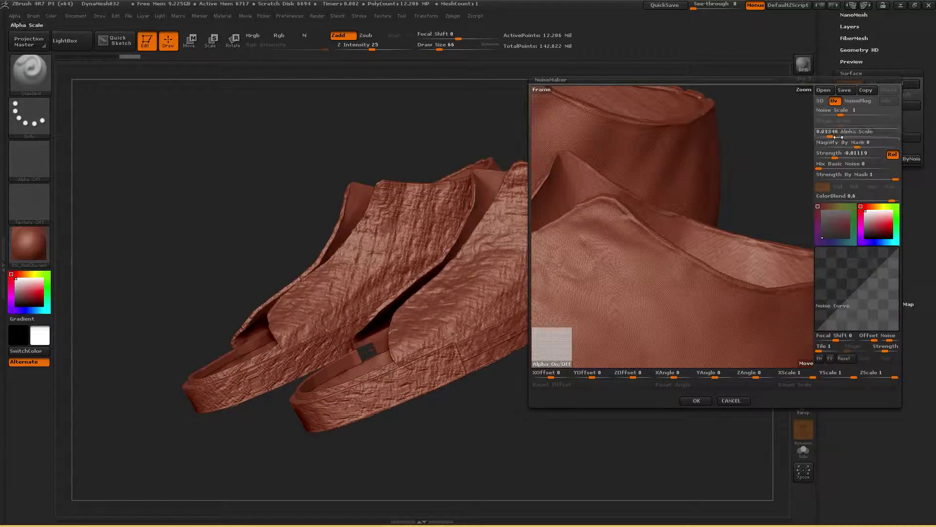
{"action": "left_click_drag", "start_coordinate": [835, 136], "coordinate": [831, 135]}
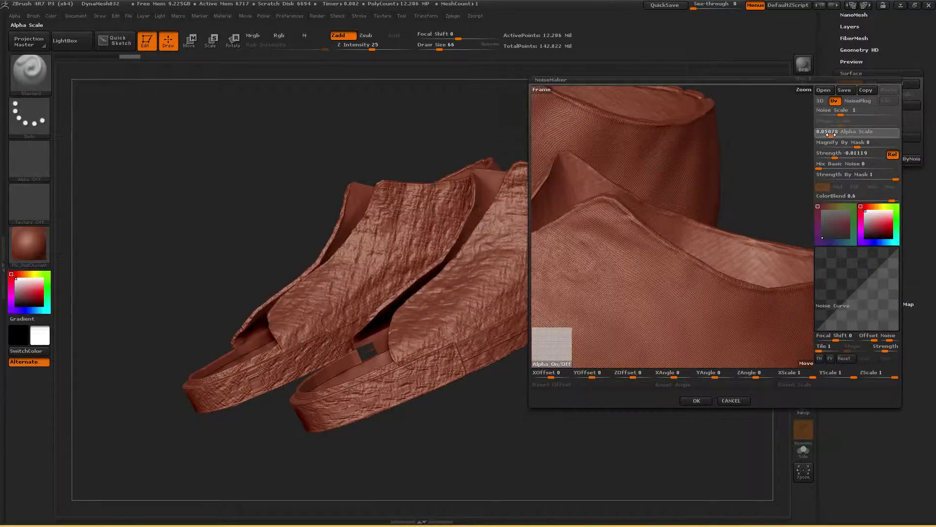
{"action": "left_click_drag", "start_coordinate": [831, 134], "coordinate": [833, 134]}
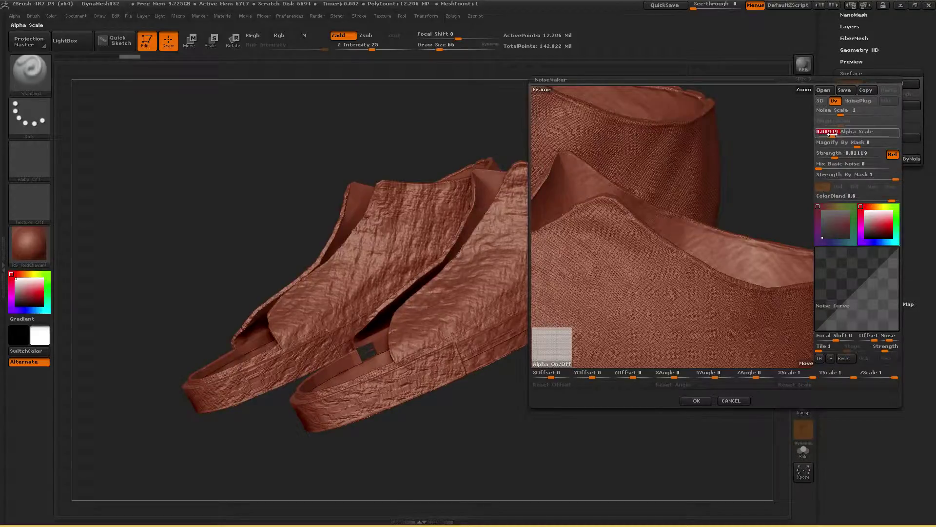
{"action": "left_click_drag", "start_coordinate": [771, 186], "coordinate": [572, 85]}
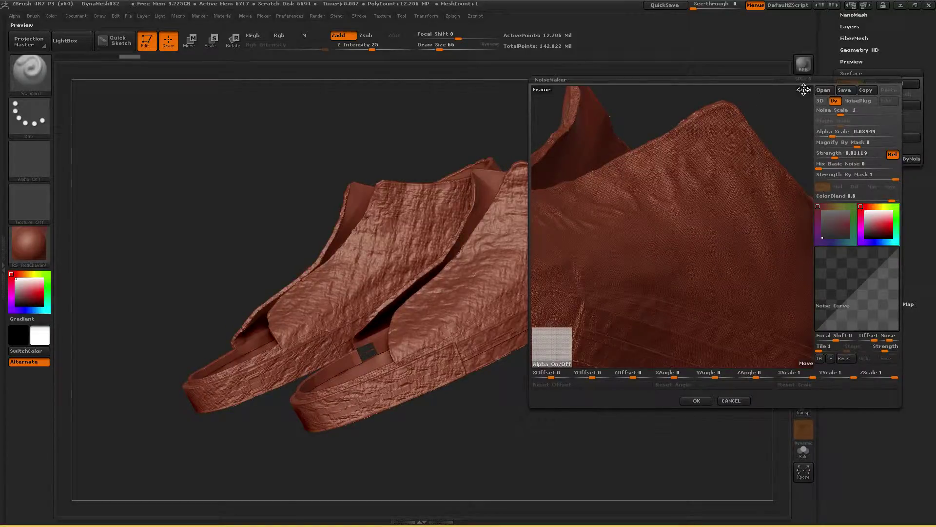
{"action": "left_click_drag", "start_coordinate": [804, 90], "coordinate": [802, 108]}
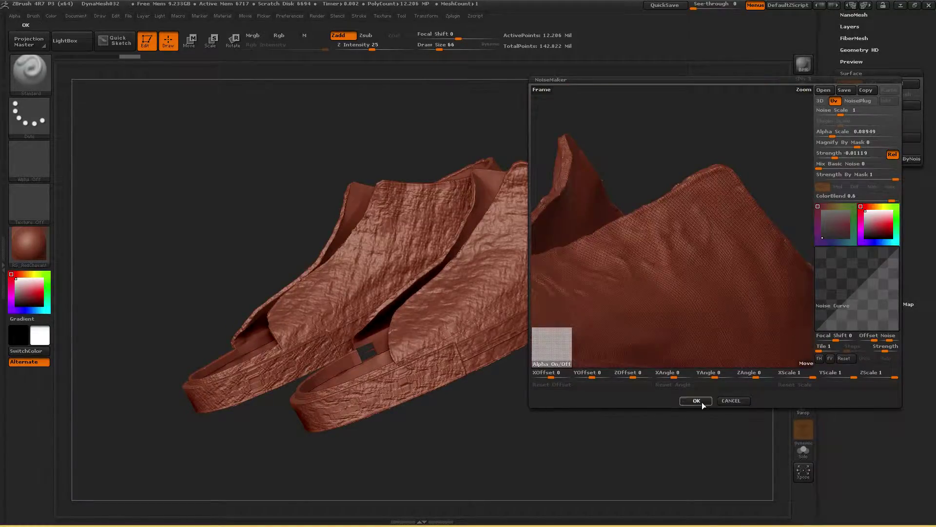
{"action": "left_click", "coordinate": [696, 401]}
- Inspect the fabric noise on the model's outsoles, uppers and sidewalls up close
{"action": "left_click_drag", "start_coordinate": [693, 368], "coordinate": [686, 206]}
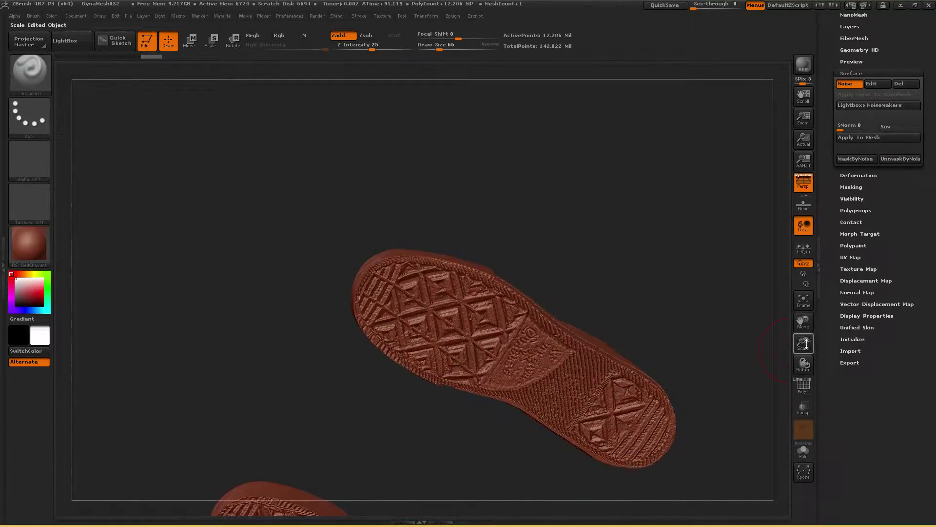
{"action": "left_click_drag", "start_coordinate": [803, 343], "coordinate": [832, 396]}
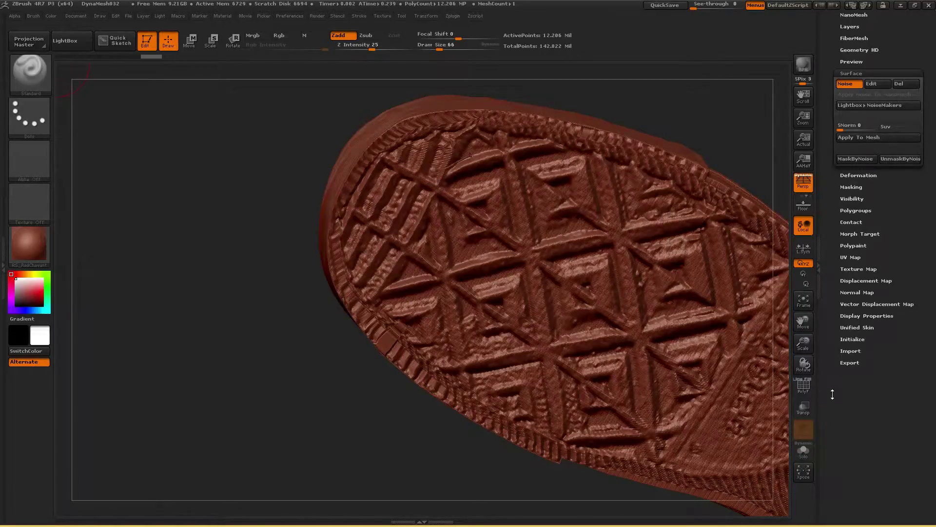
{"action": "left_click_drag", "start_coordinate": [807, 347], "coordinate": [658, 217]}
{"action": "left_click_drag", "start_coordinate": [656, 219], "coordinate": [696, 364]}
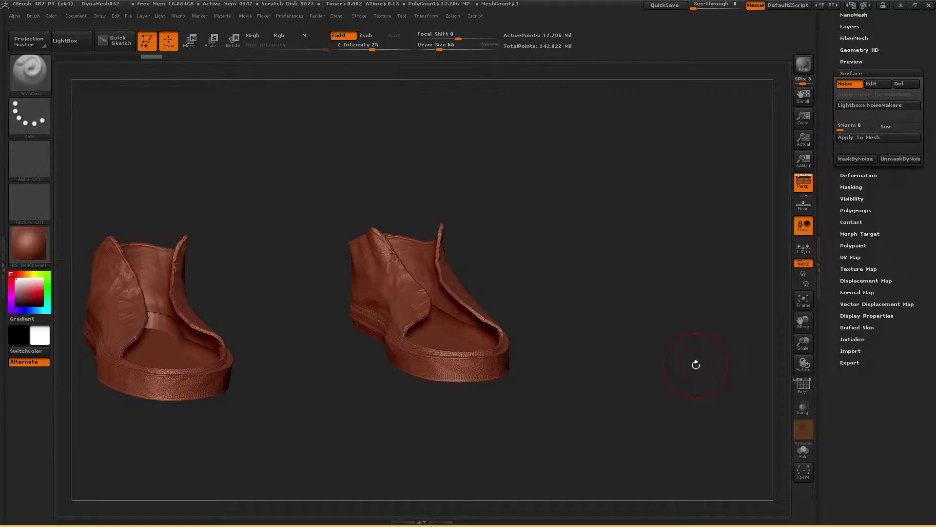
{"action": "left_click_drag", "start_coordinate": [625, 311], "coordinate": [638, 469]}
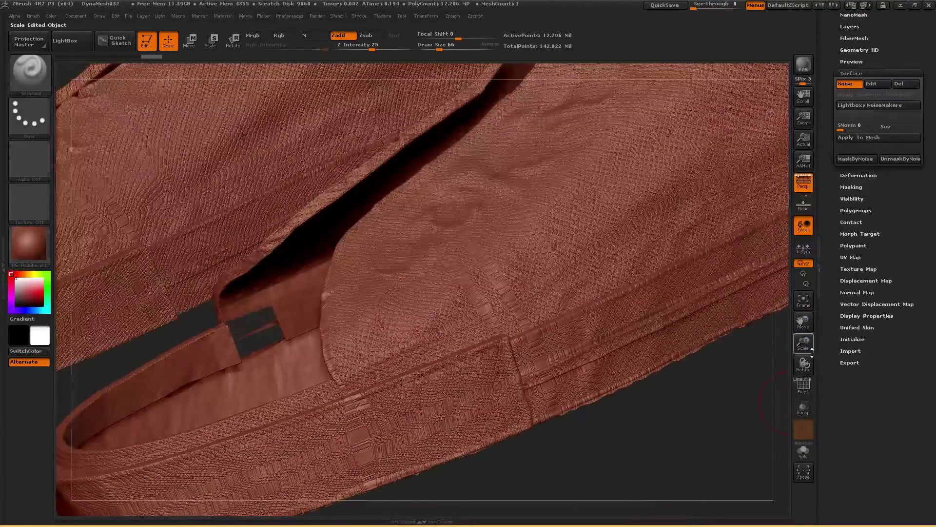
- Compare the fabric noise on the shoe's toe and sidewall with the polygroup wireframe display on and off
{"action": "left_click_drag", "start_coordinate": [807, 348], "coordinate": [805, 314]}
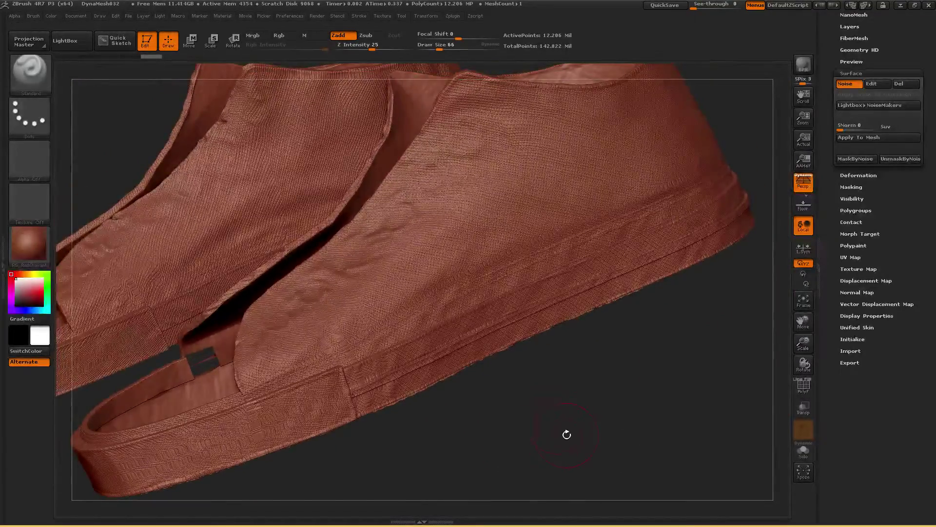
{"action": "mouse_move", "coordinate": [585, 430]}
{"action": "left_mouse_down"}
{"action": "mouse_move", "coordinate": [566, 424]}
{"action": "mouse_move", "coordinate": [559, 402]}
{"action": "mouse_move", "coordinate": [559, 421]}
{"action": "mouse_move", "coordinate": [490, 386]}
{"action": "mouse_move", "coordinate": [637, 393]}
{"action": "mouse_move", "coordinate": [588, 253]}
{"action": "mouse_move", "coordinate": [618, 216]}
{"action": "mouse_move", "coordinate": [658, 258]}
{"action": "mouse_move", "coordinate": [689, 251]}
{"action": "mouse_move", "coordinate": [662, 262]}
{"action": "left_mouse_up"}
{"action": "key", "text": "shift+f"}
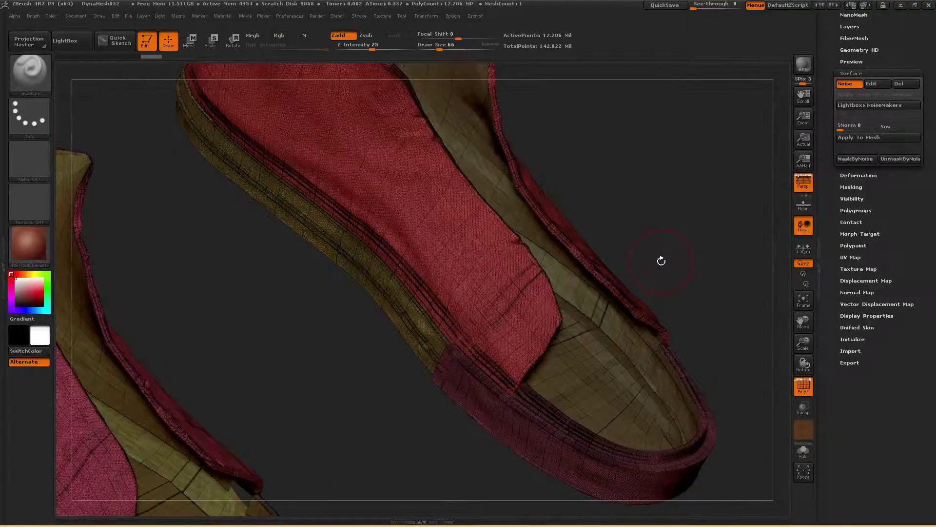
{"action": "key", "text": "shift+f"}
{"action": "key", "text": "shift+f"}
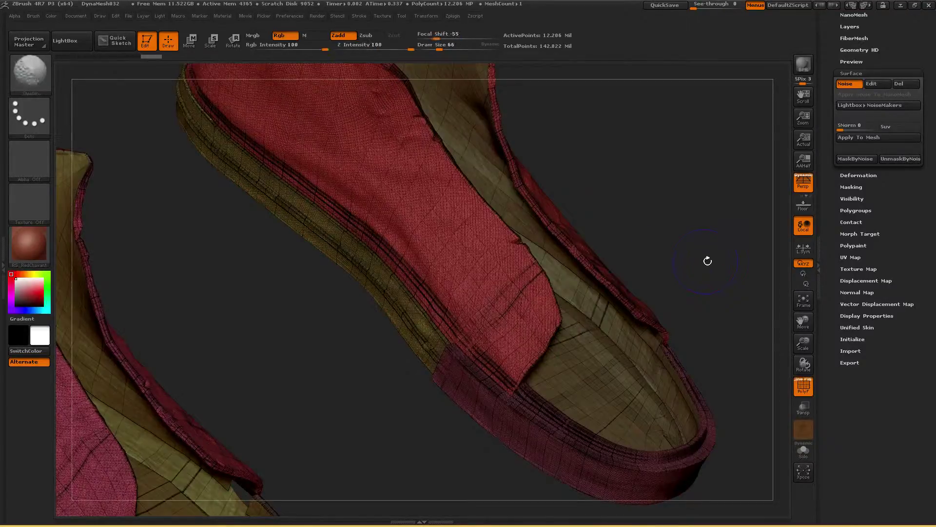
{"action": "key", "text": "shift+f"}
{"action": "mouse_move", "coordinate": [729, 260]}
{"action": "left_mouse_down"}
{"action": "mouse_move", "coordinate": [681, 276]}
{"action": "mouse_move", "coordinate": [732, 244]}
{"action": "left_mouse_up"}
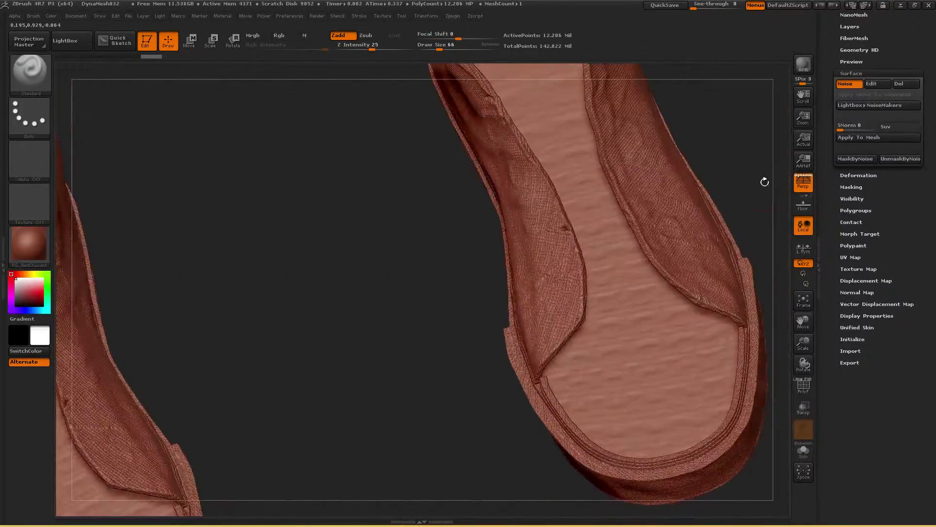
- Examine the insole, inner uppers and trim from above, toggling the polygroup wireframe to relate the weave to the polygroups
{"action": "mouse_move", "coordinate": [764, 182]}
{"action": "left_mouse_down", "text": "alt"}
{"action": "mouse_move", "coordinate": [626, 295]}
{"action": "mouse_move", "coordinate": [675, 264]}
{"action": "mouse_move", "coordinate": [619, 277]}
{"action": "mouse_move", "coordinate": [691, 243]}
{"action": "mouse_move", "coordinate": [709, 249]}
{"action": "left_mouse_up", "text": "alt"}
{"action": "key", "text": "shift"}
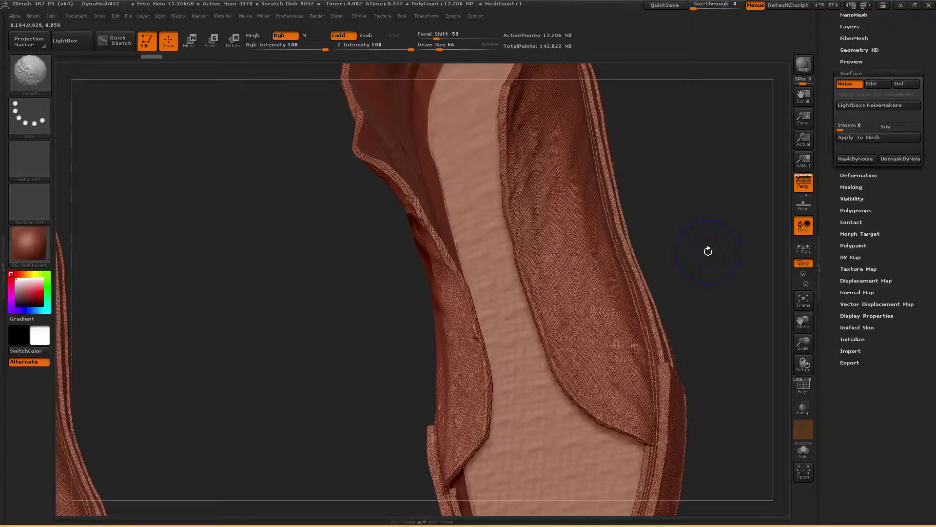
{"action": "key", "text": "shift+f"}
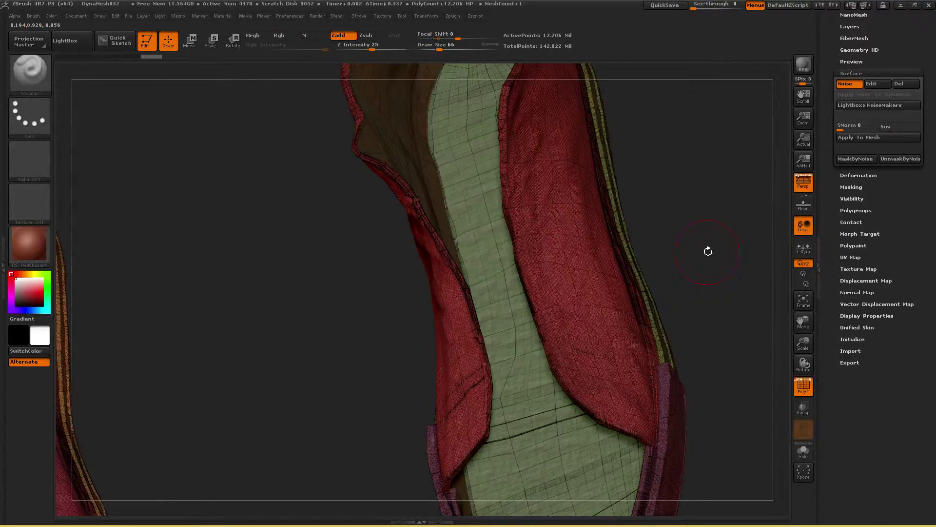
{"action": "key", "text": "shift+f"}
{"action": "key", "text": "shift+f"}
{"action": "key", "text": "shift+f"}
{"action": "mouse_move", "coordinate": [717, 268]}
{"action": "left_mouse_down"}
{"action": "mouse_move", "coordinate": [691, 271]}
{"action": "mouse_move", "coordinate": [707, 270]}
{"action": "left_mouse_up"}
{"action": "mouse_move", "coordinate": [724, 265]}
{"action": "left_mouse_down"}
{"action": "mouse_move", "coordinate": [736, 262]}
{"action": "mouse_move", "coordinate": [746, 312]}
{"action": "mouse_move", "coordinate": [684, 269]}
{"action": "mouse_move", "coordinate": [671, 246]}
{"action": "left_mouse_up"}
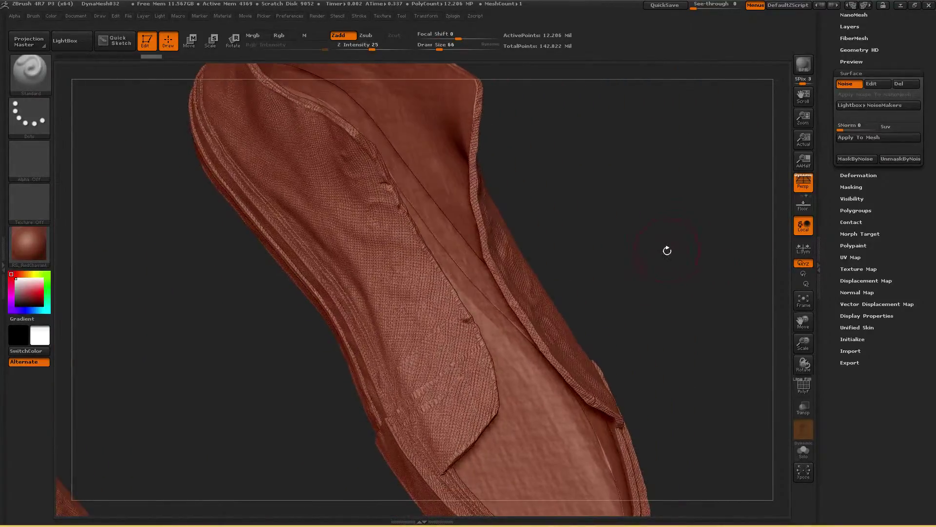
- Turn off the surface noise on the sneakers and inspect the bare sculpted wrinkles from several angles
{"action": "left_click_drag", "start_coordinate": [826, 51], "coordinate": [822, 141]}
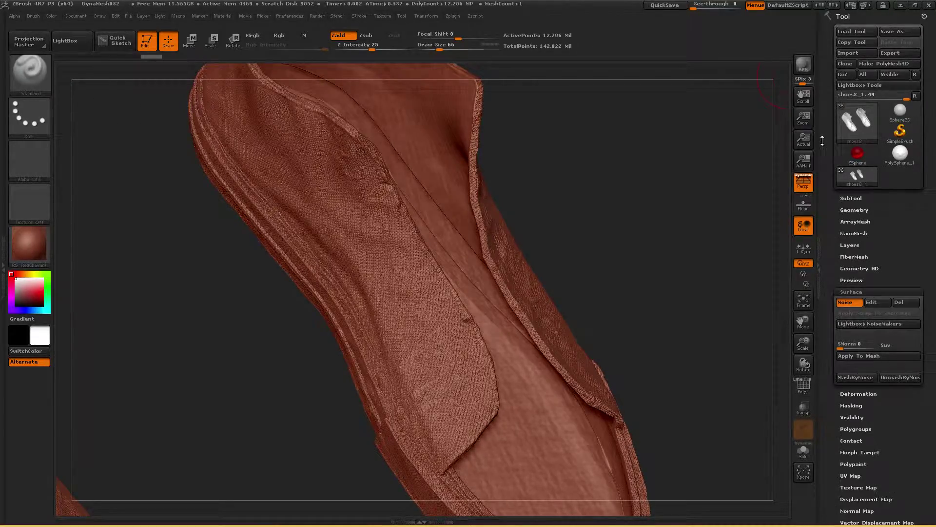
{"action": "left_click", "coordinate": [854, 302]}
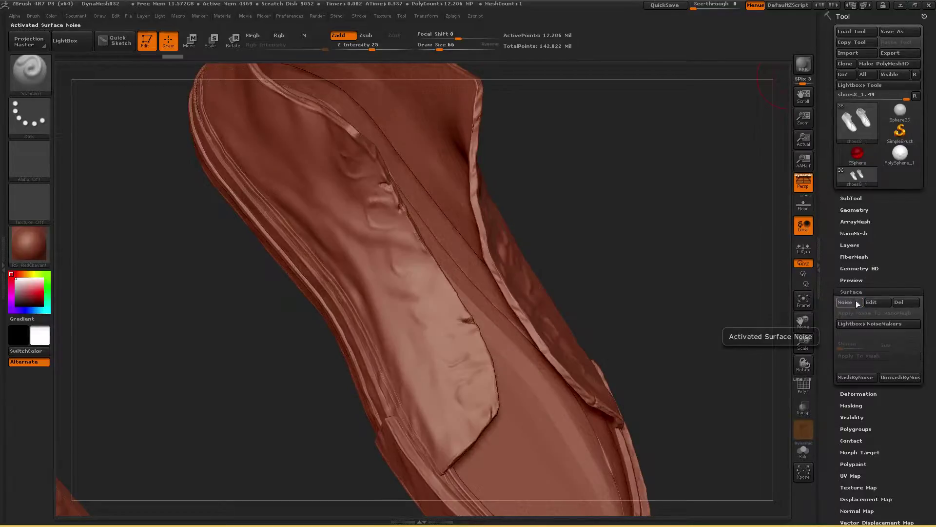
{"action": "mouse_move", "coordinate": [614, 299]}
{"action": "left_mouse_down"}
{"action": "mouse_move", "coordinate": [627, 274]}
{"action": "mouse_move", "coordinate": [625, 226]}
{"action": "mouse_move", "coordinate": [655, 235]}
{"action": "mouse_move", "coordinate": [593, 235]}
{"action": "left_mouse_up"}
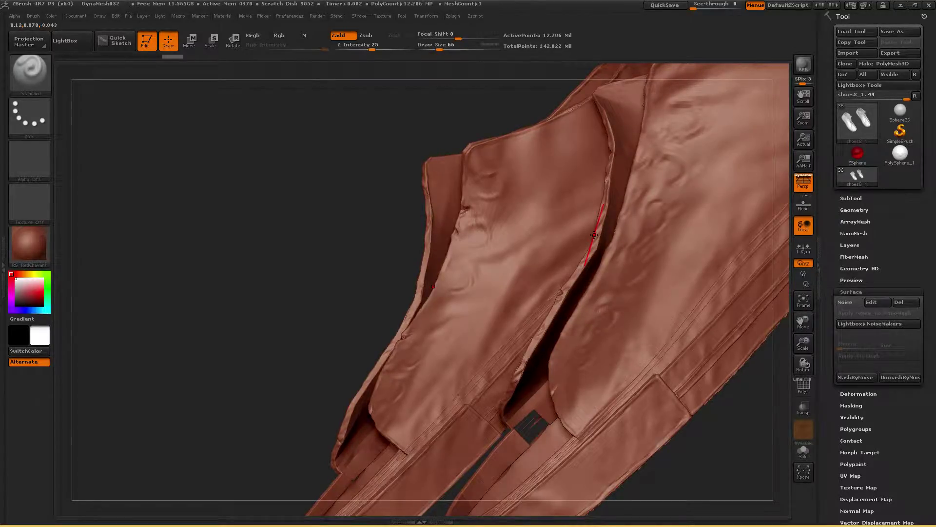
{"action": "left_click_drag", "start_coordinate": [312, 308], "coordinate": [567, 253]}
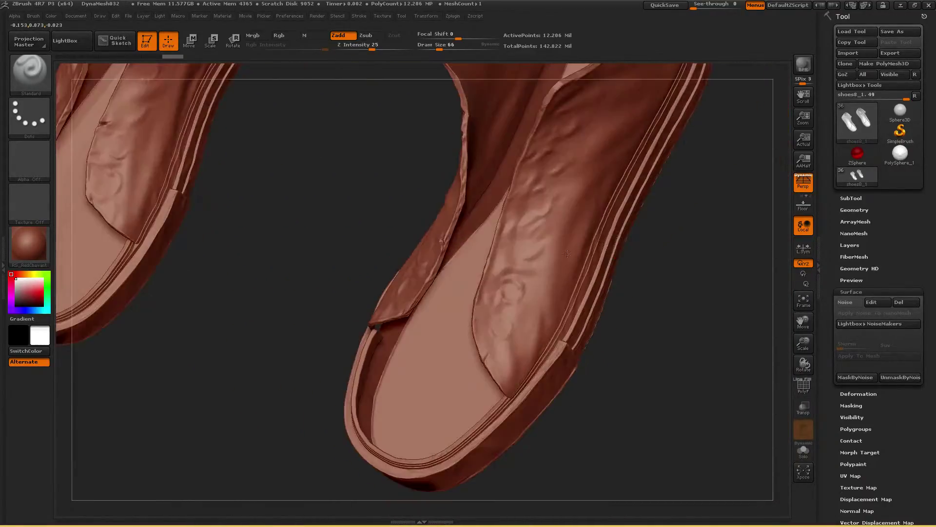
{"action": "mouse_move", "coordinate": [671, 244]}
{"action": "left_mouse_down"}
{"action": "mouse_move", "coordinate": [692, 209]}
{"action": "mouse_move", "coordinate": [633, 228]}
{"action": "mouse_move", "coordinate": [613, 210]}
{"action": "mouse_move", "coordinate": [665, 383]}
{"action": "left_mouse_up"}
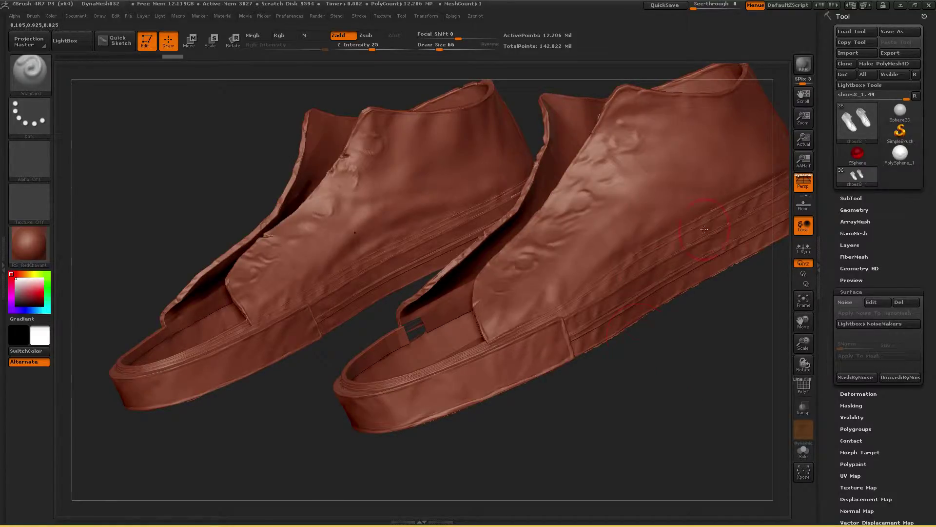
- Open the subtool list, check the visibility of shoes7 and the lower-density shoes8_1, and show all subtools of the character
{"action": "left_click", "coordinate": [849, 211]}
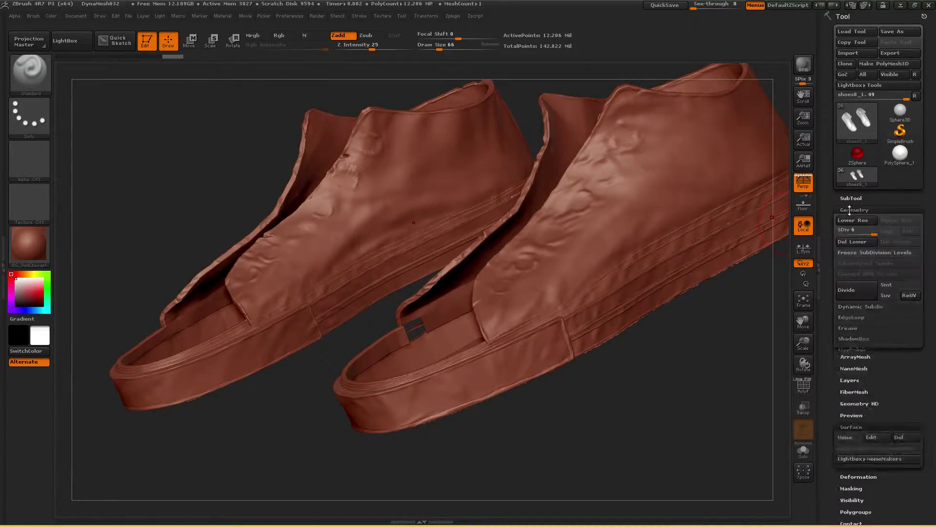
{"action": "left_click", "coordinate": [851, 200]}
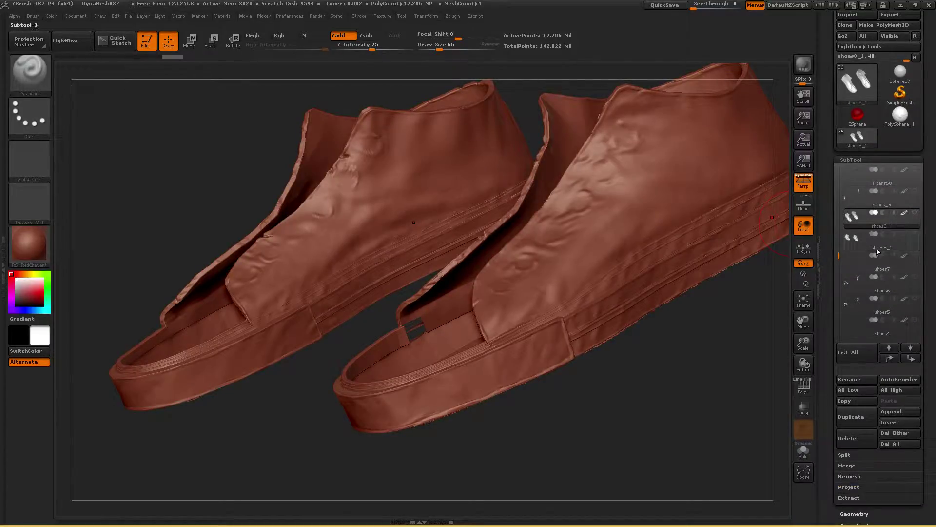
{"action": "left_click", "coordinate": [916, 255]}
{"action": "left_click", "coordinate": [918, 255]}
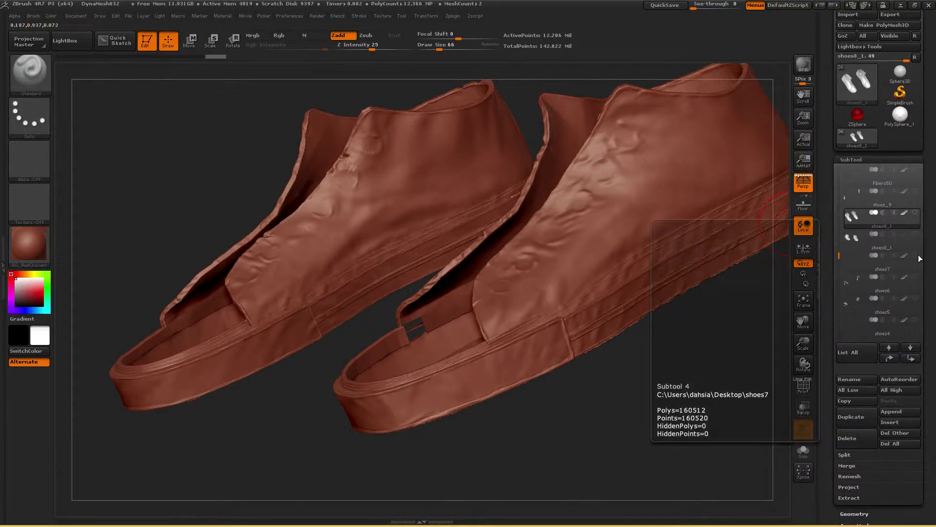
{"action": "left_click", "coordinate": [918, 234]}
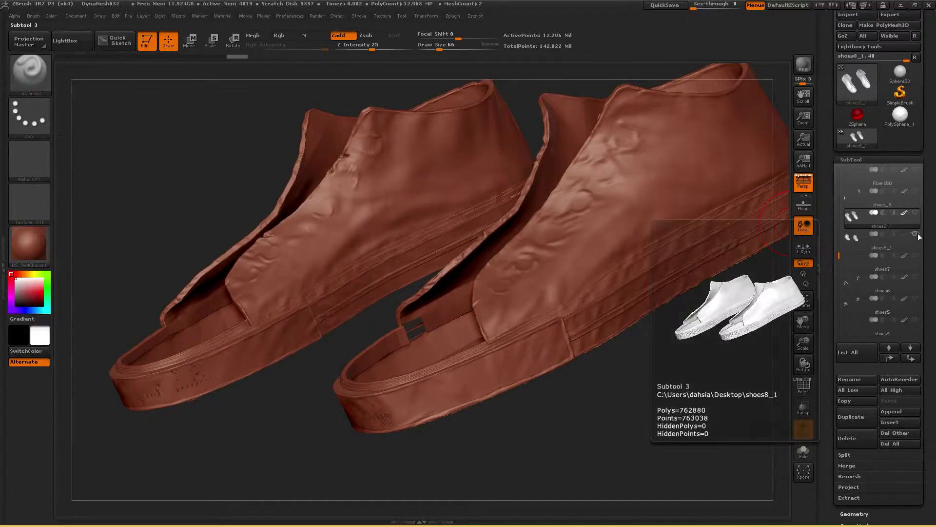
{"action": "mouse_move", "coordinate": [914, 213]}
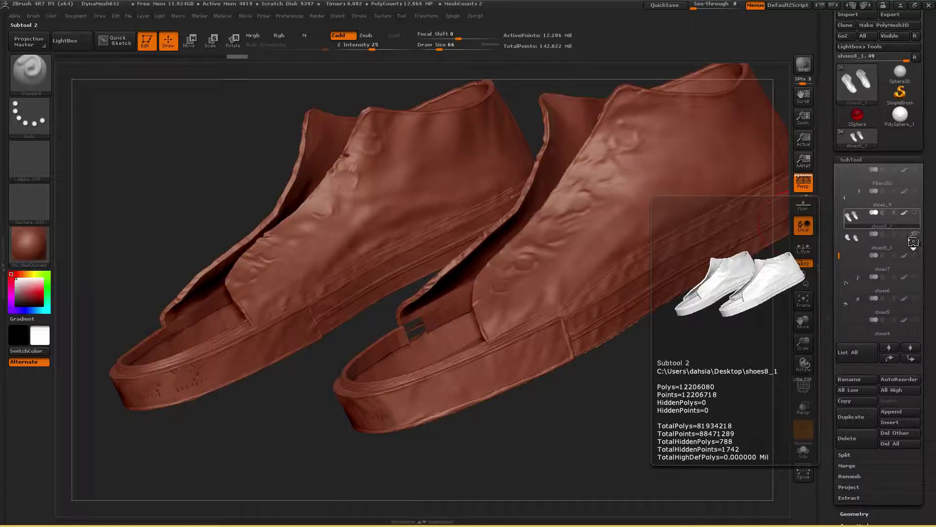
{"action": "left_click", "coordinate": [916, 213], "text": "shift"}
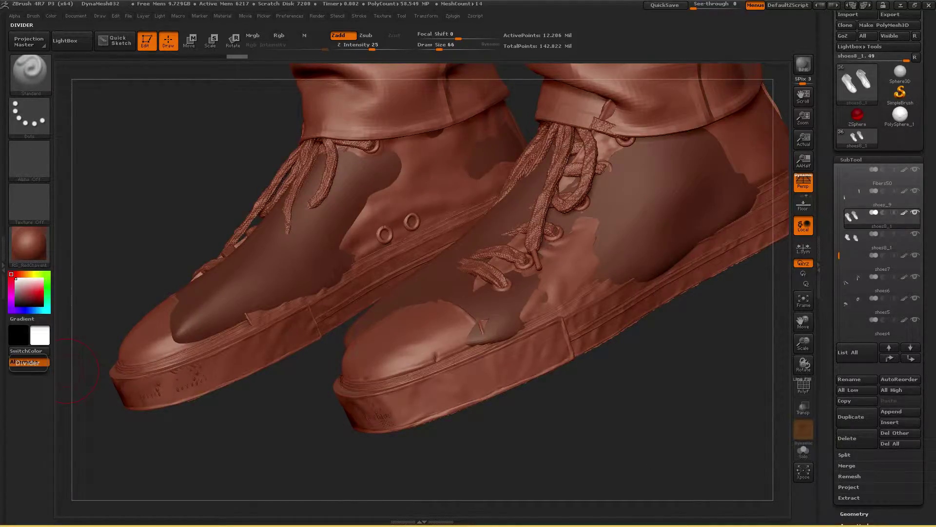
- Switch to File Explorer, look up the high-poly version 5 ZTL file in the Naughty Dog Test folder, and return to ZBrush
{"action": "left_click", "coordinate": [39, 517]}
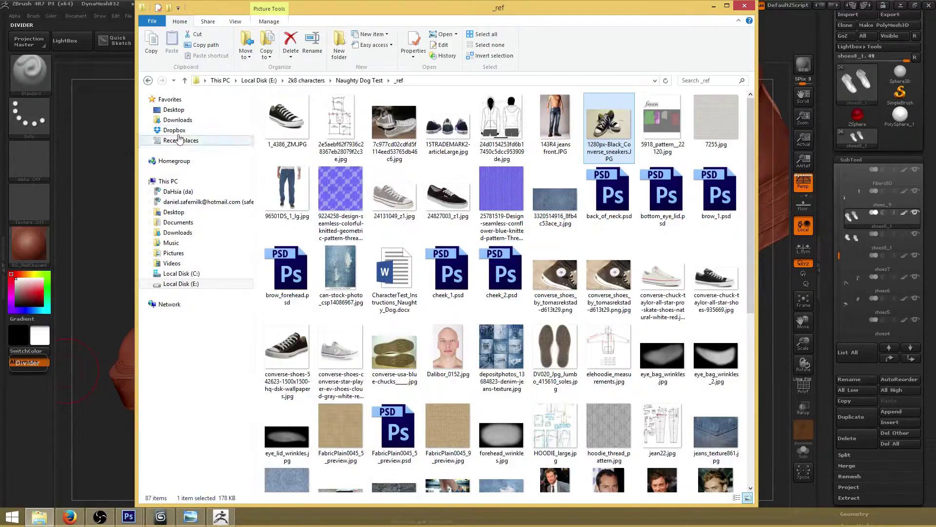
{"action": "left_click", "coordinate": [361, 80]}
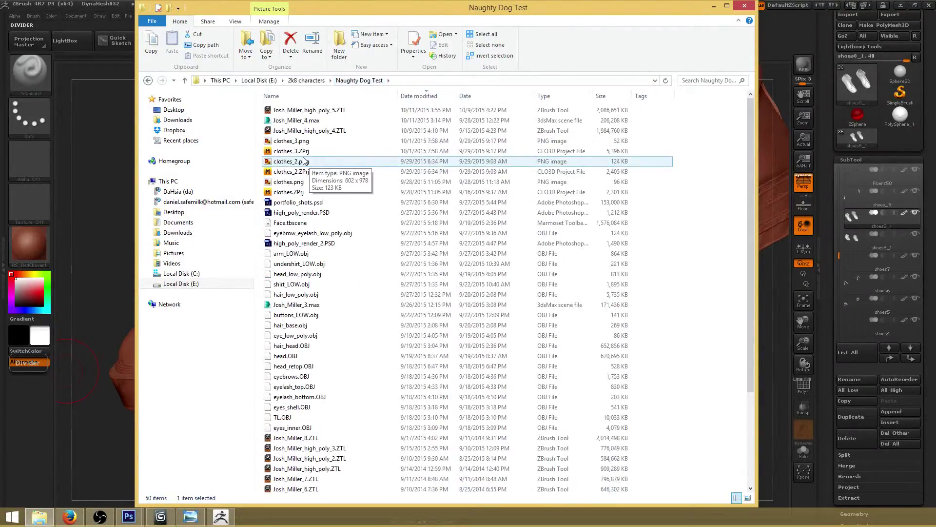
{"action": "left_click", "coordinate": [335, 111]}
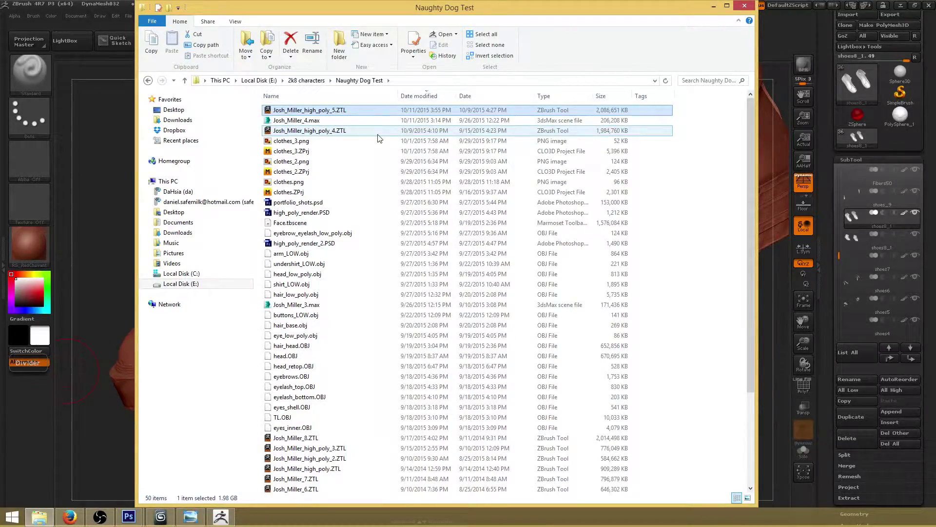
{"action": "left_click", "coordinate": [713, 6]}
- Select the lower-density shoes8_1 subtool with the textured sidewalls and show it alone, hiding all other subtools
{"action": "left_click", "coordinate": [915, 213]}
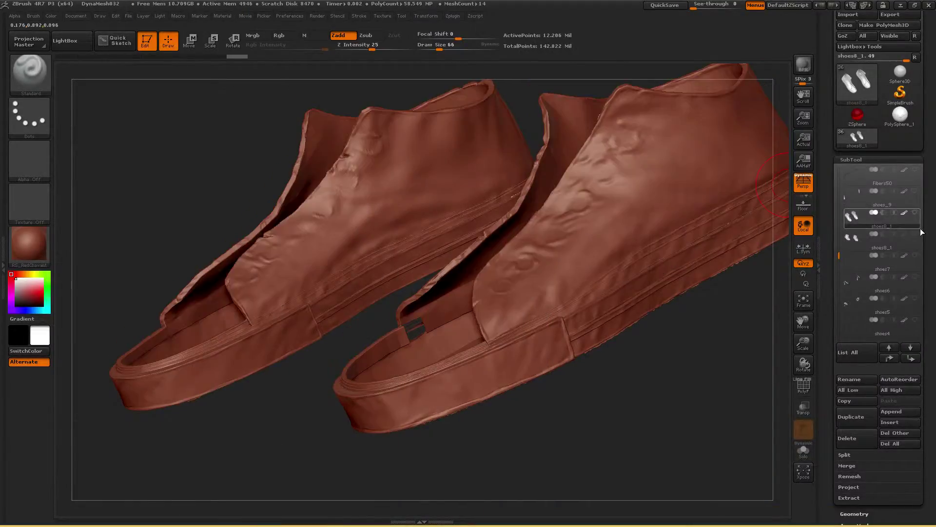
{"action": "left_click", "coordinate": [917, 236]}
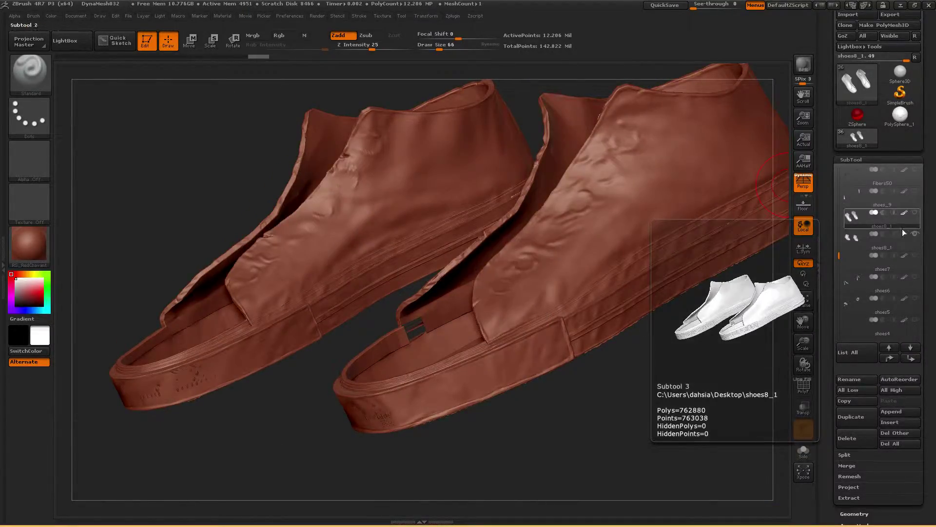
{"action": "left_click", "coordinate": [899, 247]}
{"action": "left_click", "coordinate": [898, 246]}
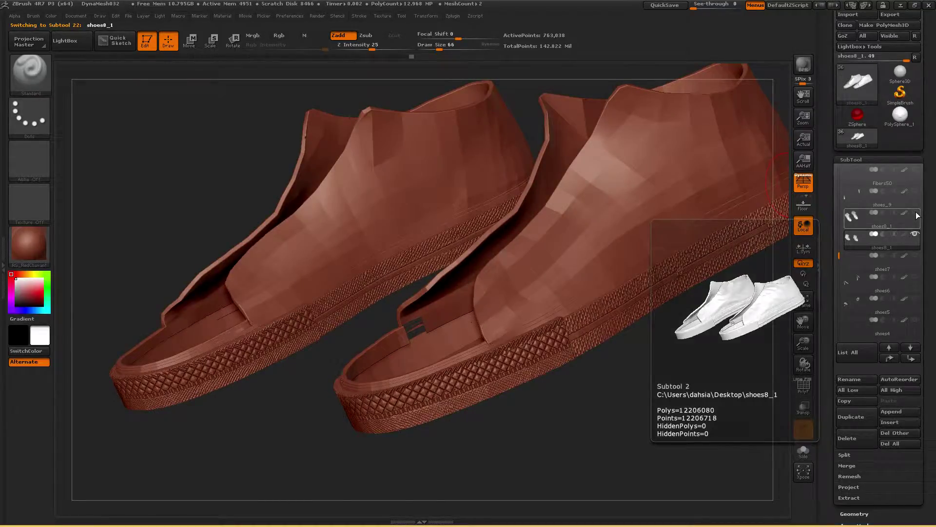
{"action": "left_click", "coordinate": [916, 235]}
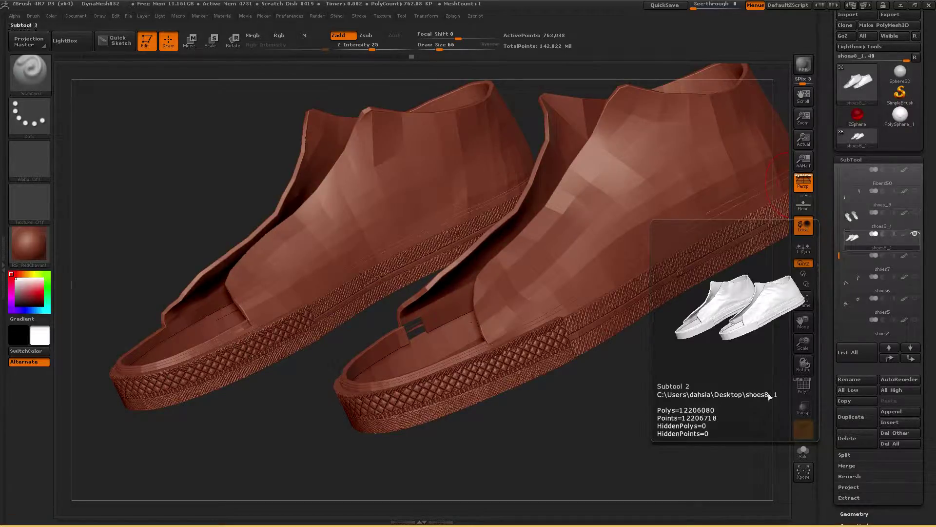
{"action": "left_click_drag", "start_coordinate": [614, 424], "coordinate": [644, 425]}
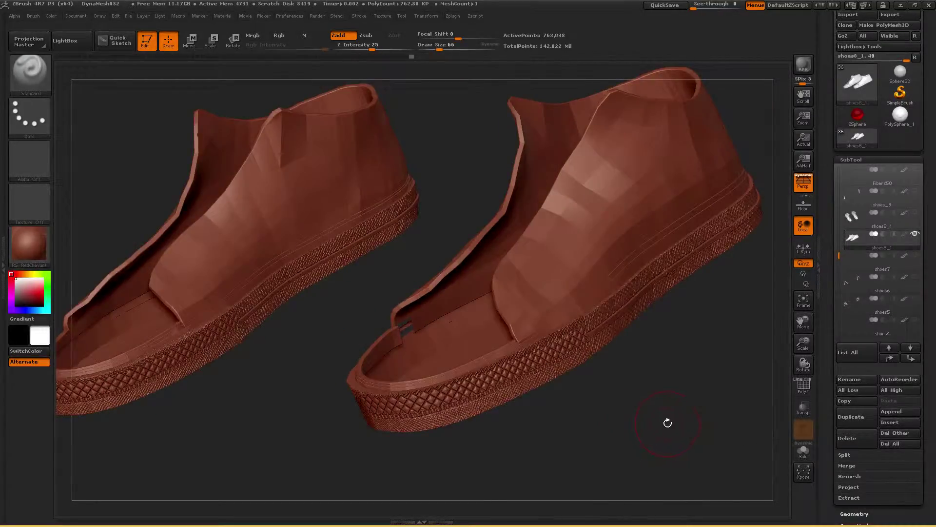
{"action": "left_click_drag", "start_coordinate": [662, 380], "coordinate": [786, 263]}
{"action": "mouse_move", "coordinate": [548, 343]}
{"action": "left_mouse_down"}
{"action": "mouse_move", "coordinate": [608, 347]}
{"action": "mouse_move", "coordinate": [502, 368]}
{"action": "mouse_move", "coordinate": [541, 351]}
{"action": "mouse_move", "coordinate": [529, 374]}
{"action": "mouse_move", "coordinate": [485, 313]}
{"action": "mouse_move", "coordinate": [508, 378]}
{"action": "mouse_move", "coordinate": [535, 368]}
{"action": "left_mouse_up"}
- Save the tool over the existing high-poly version 5 ZTL file in the 2k8 characters > Naughty Dog Test folder
{"action": "key", "text": "ctrl+s"}
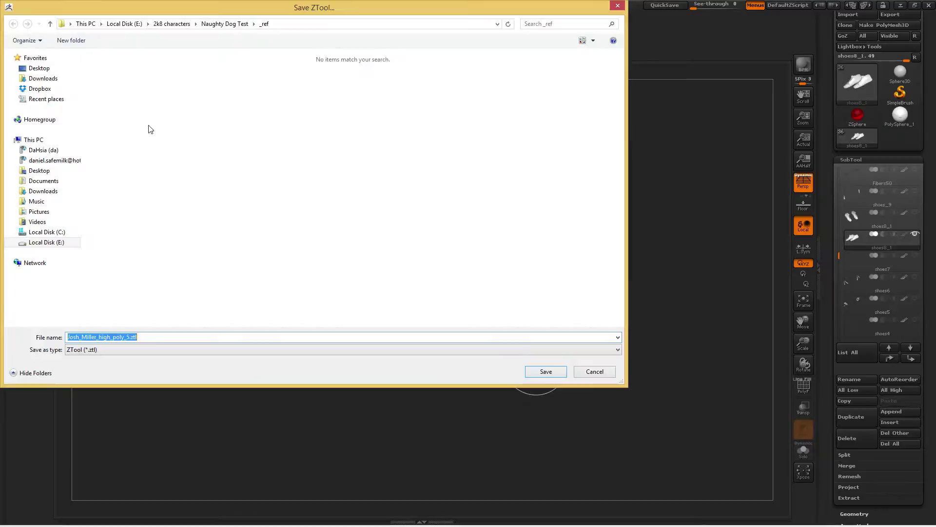
{"action": "left_click", "coordinate": [178, 27]}
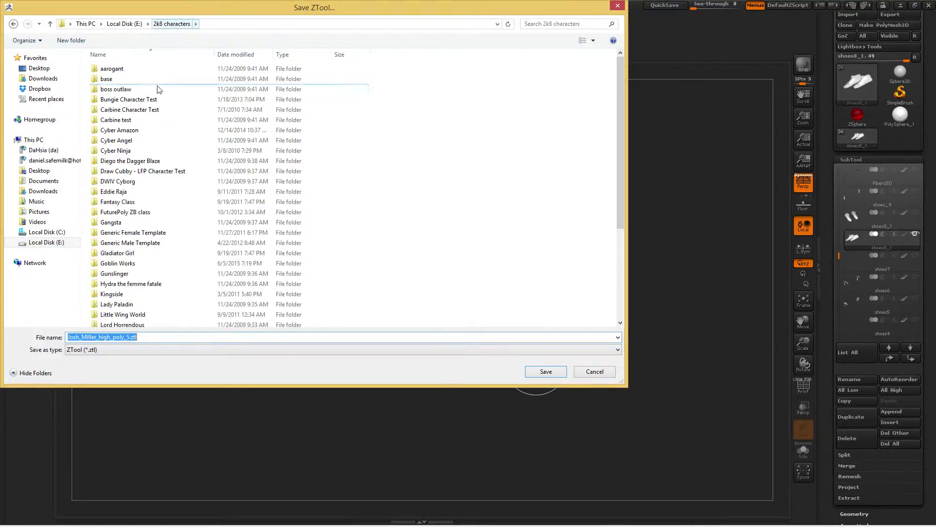
{"action": "left_click", "coordinate": [133, 25]}
{"action": "double_click", "coordinate": [130, 66]}
{"action": "scroll", "coordinate": [178, 192], "scroll_direction": "down", "scroll_amount": 4}
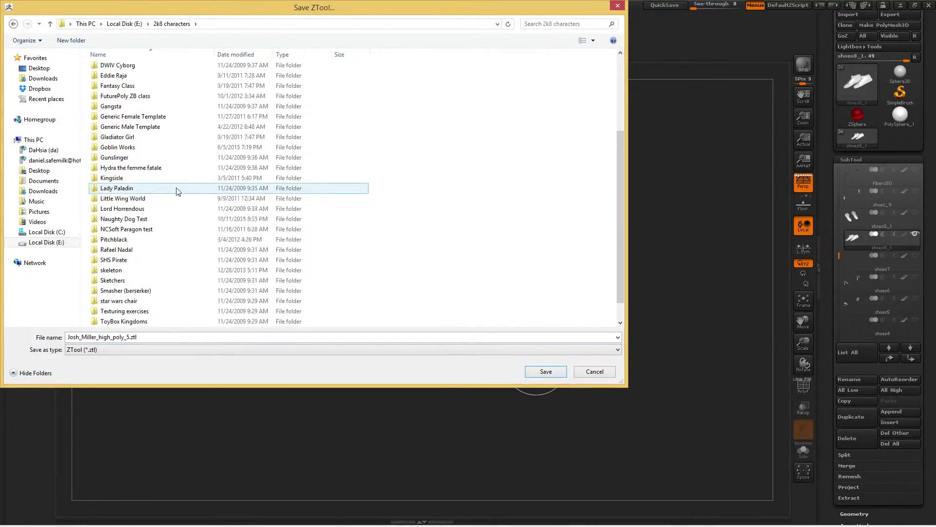
{"action": "left_click", "coordinate": [152, 223]}
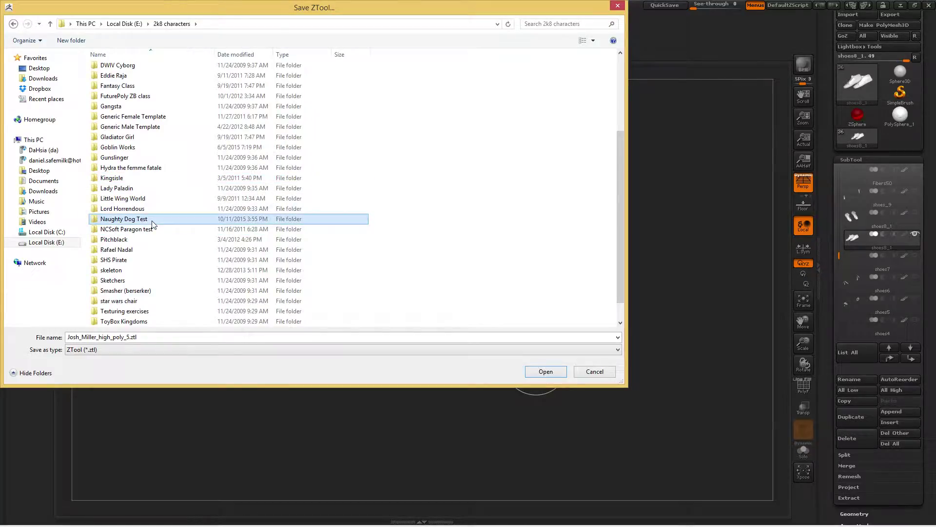
{"action": "double_click", "coordinate": [151, 221]}
{"action": "double_click", "coordinate": [139, 67]}
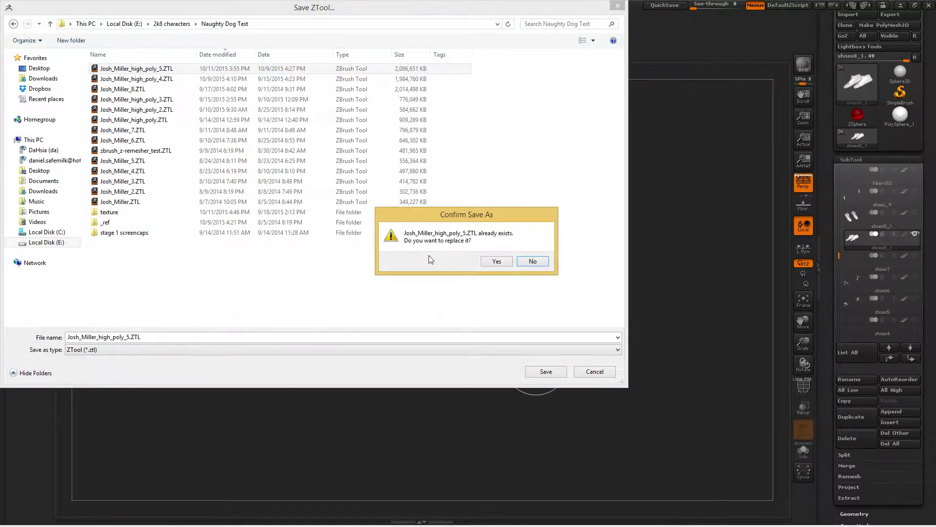
{"action": "left_click", "coordinate": [497, 261]}
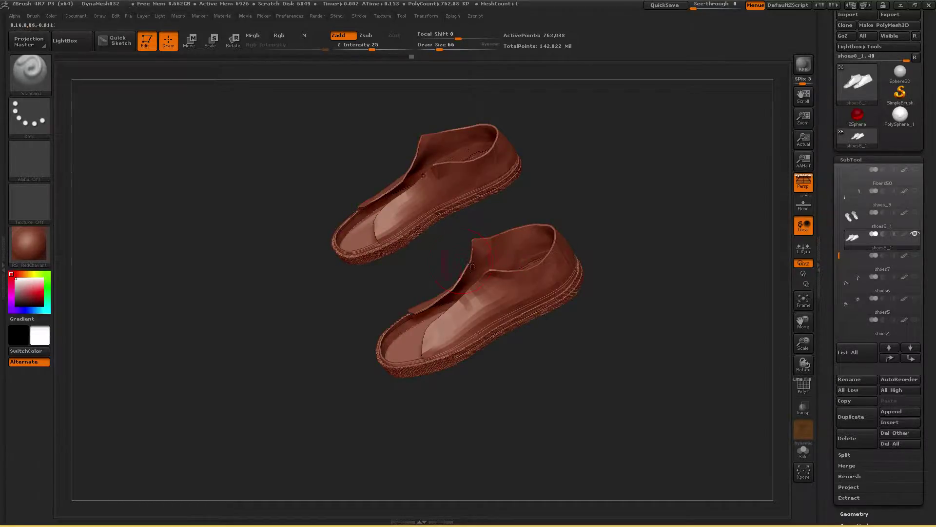
- Examine the isolated shoes' sidewalls and their subdivision settings, and open the projection settings of the subtool
{"action": "mouse_move", "coordinate": [682, 295]}
{"action": "left_mouse_down"}
{"action": "mouse_move", "coordinate": [691, 284]}
{"action": "mouse_move", "coordinate": [680, 283]}
{"action": "left_mouse_up"}
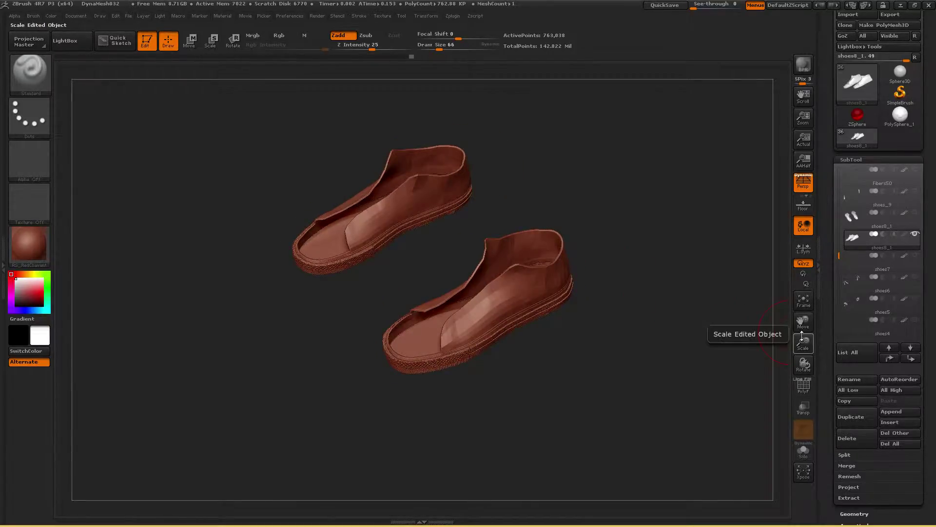
{"action": "left_click_drag", "start_coordinate": [804, 342], "coordinate": [815, 360]}
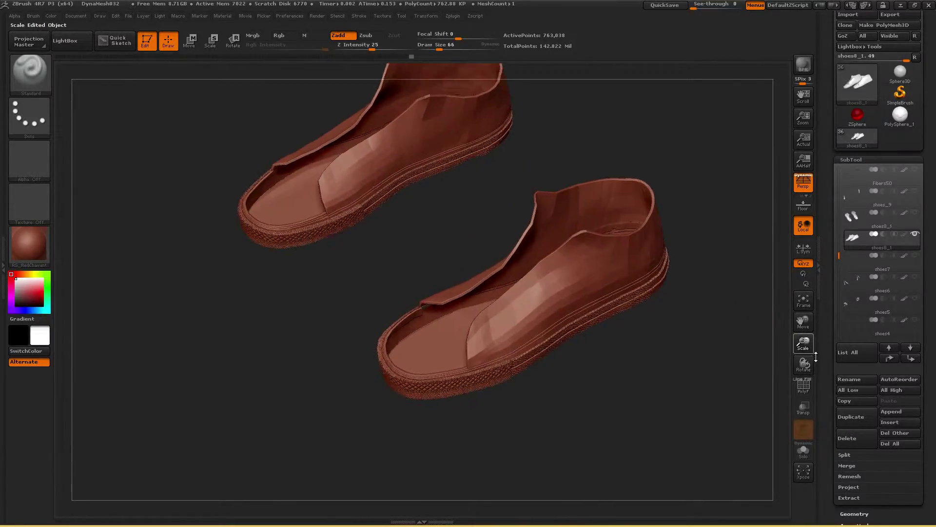
{"action": "scroll", "coordinate": [835, 303], "scroll_direction": "down", "scroll_amount": 5}
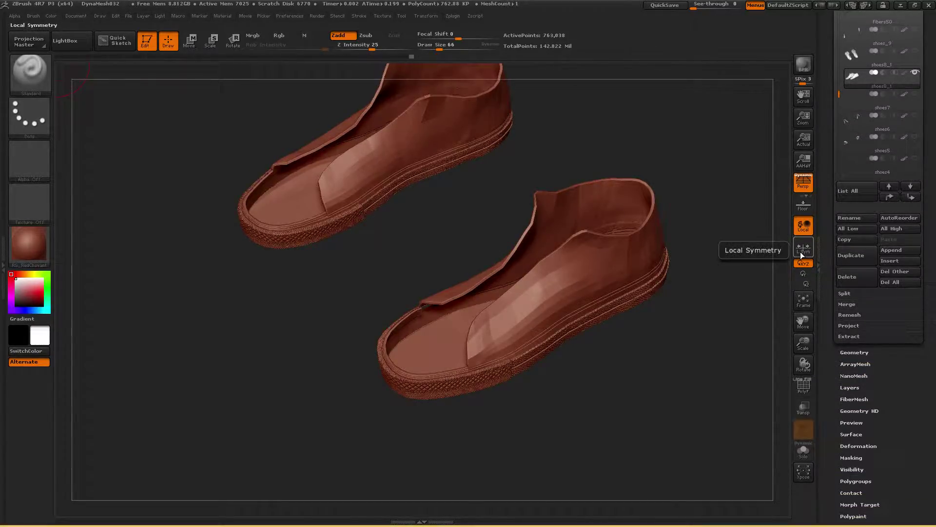
{"action": "scroll", "coordinate": [841, 270], "scroll_direction": "down", "scroll_amount": 2}
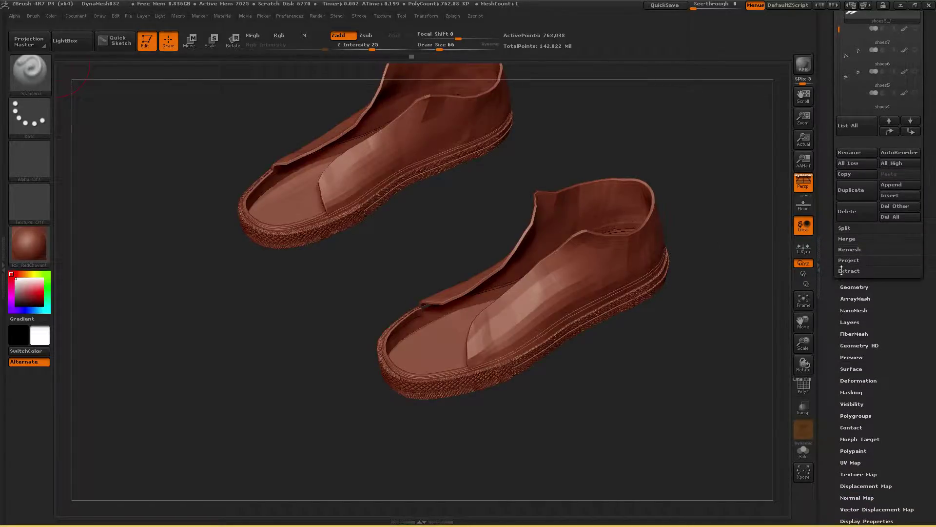
{"action": "left_click", "coordinate": [854, 286]}
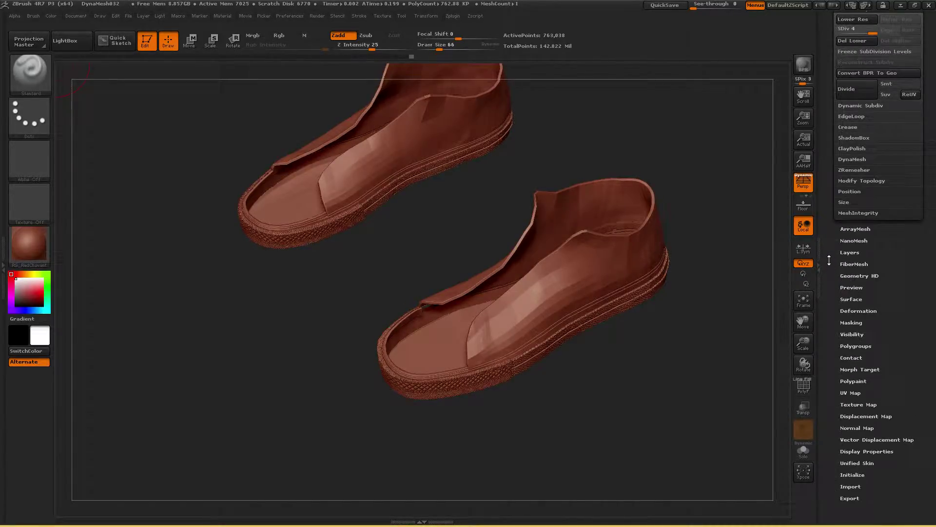
{"action": "scroll", "coordinate": [834, 234], "scroll_direction": "up", "scroll_amount": 6}
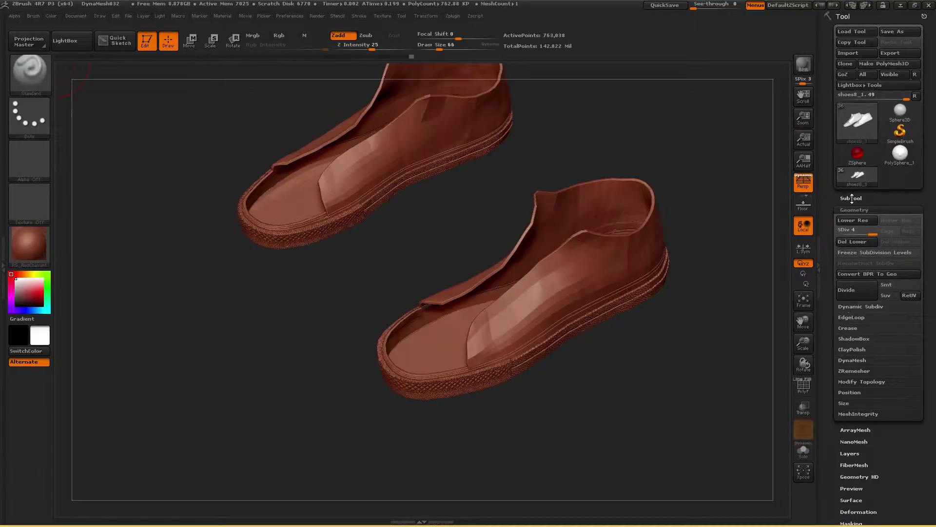
{"action": "left_click", "coordinate": [852, 198]}
{"action": "scroll", "coordinate": [829, 238], "scroll_direction": "down", "scroll_amount": 3}
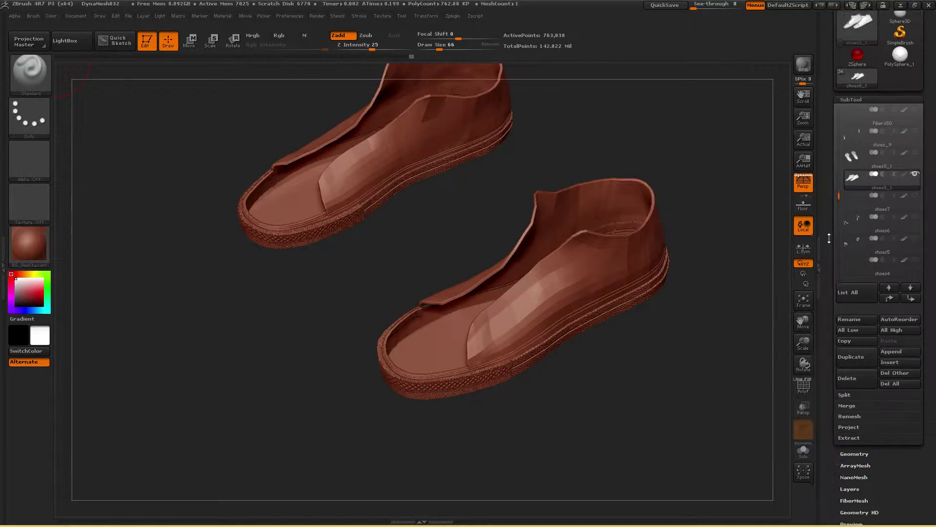
{"action": "scroll", "coordinate": [829, 238], "scroll_direction": "down", "scroll_amount": 1}
{"action": "left_click", "coordinate": [849, 406]}
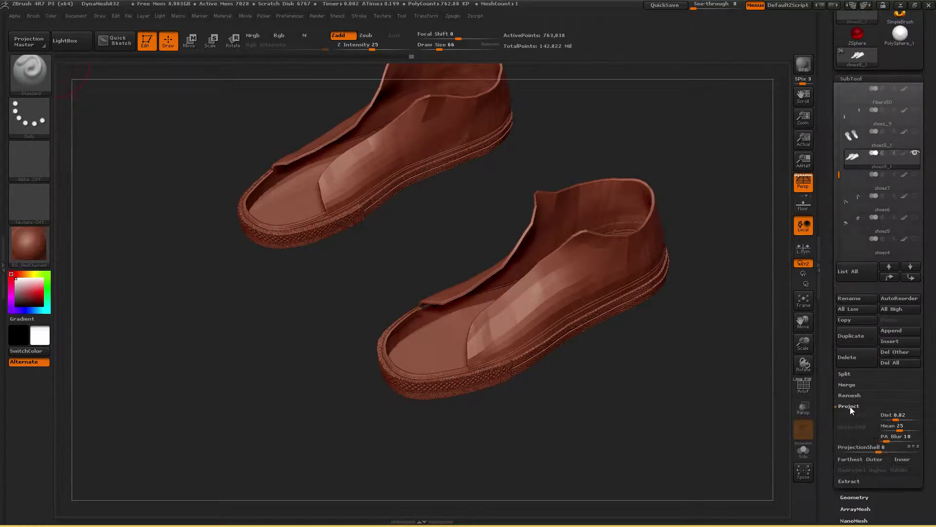
{"action": "scroll", "coordinate": [831, 319], "scroll_direction": "down", "scroll_amount": 5}
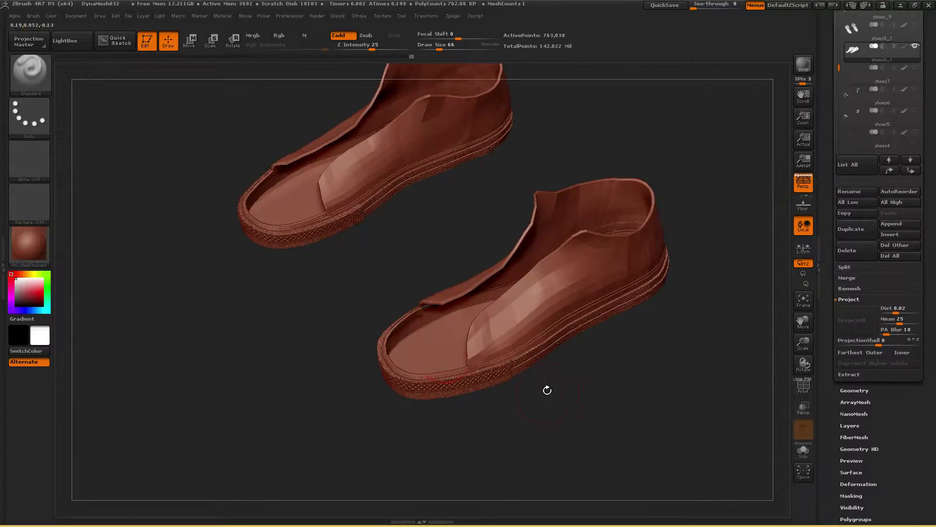
- Show the shoes7, shoes6 and shoes_9 subtools together with the isolated shoes, and make shoes_9 the active subtool
{"action": "left_click_drag", "start_coordinate": [545, 389], "coordinate": [766, 182]}
{"action": "left_click", "coordinate": [915, 67]}
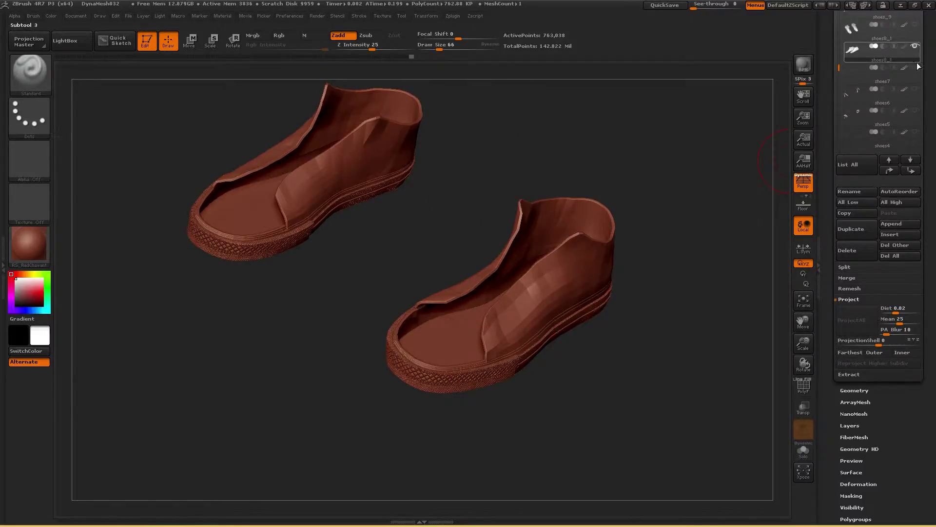
{"action": "left_click", "coordinate": [917, 94]}
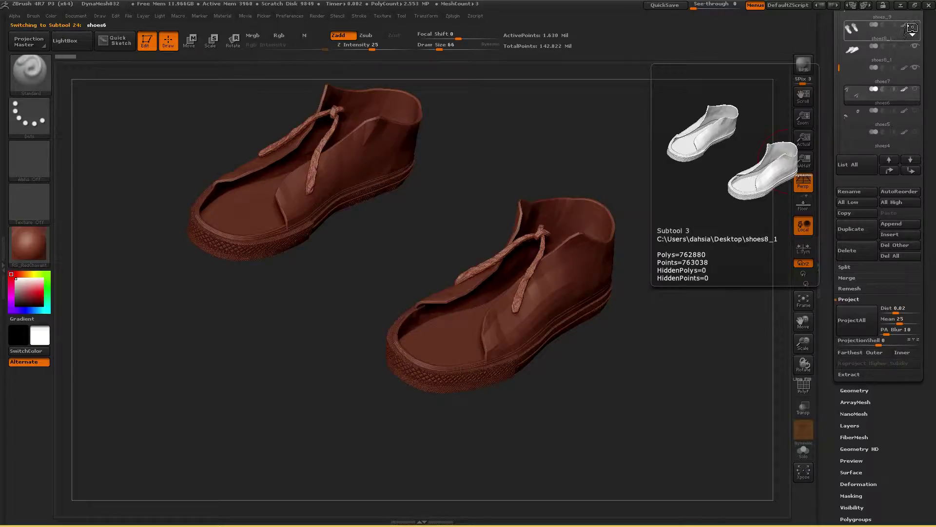
{"action": "left_click_drag", "start_coordinate": [838, 65], "coordinate": [839, 51]}
{"action": "left_click", "coordinate": [915, 68]}
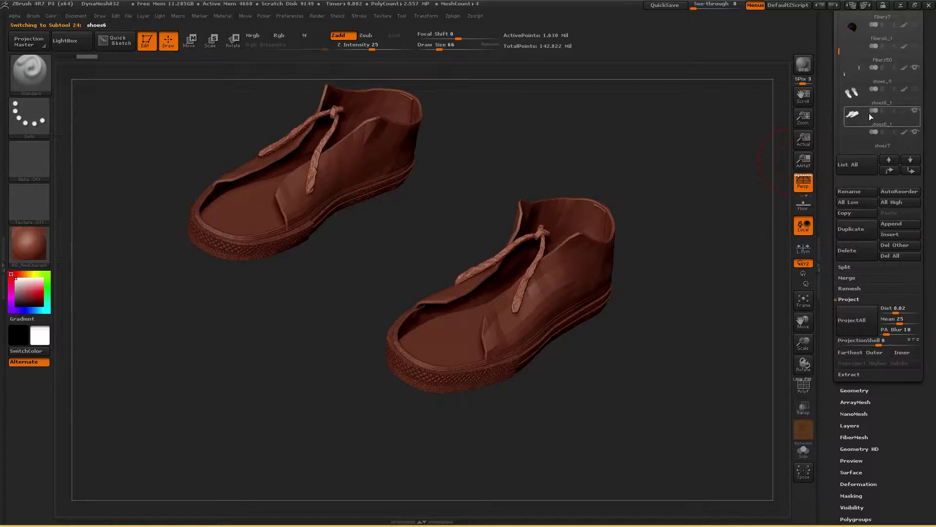
{"action": "left_click", "coordinate": [887, 82]}
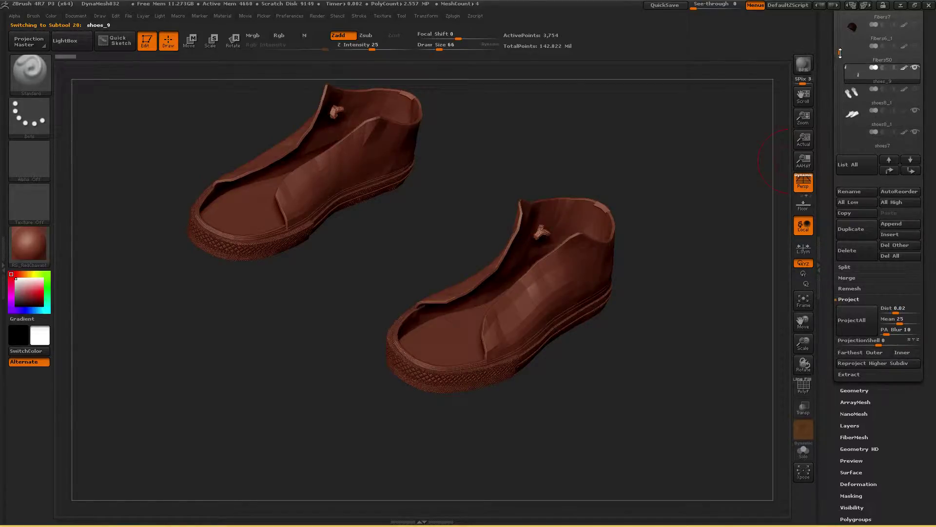
- Show the lace and eyelet subtools shoes6, shoes5, shoes4 and shoes3 on the sneakers
{"action": "left_click_drag", "start_coordinate": [838, 52], "coordinate": [840, 70]}
{"action": "left_click", "coordinate": [915, 68]}
{"action": "left_click", "coordinate": [915, 89]}
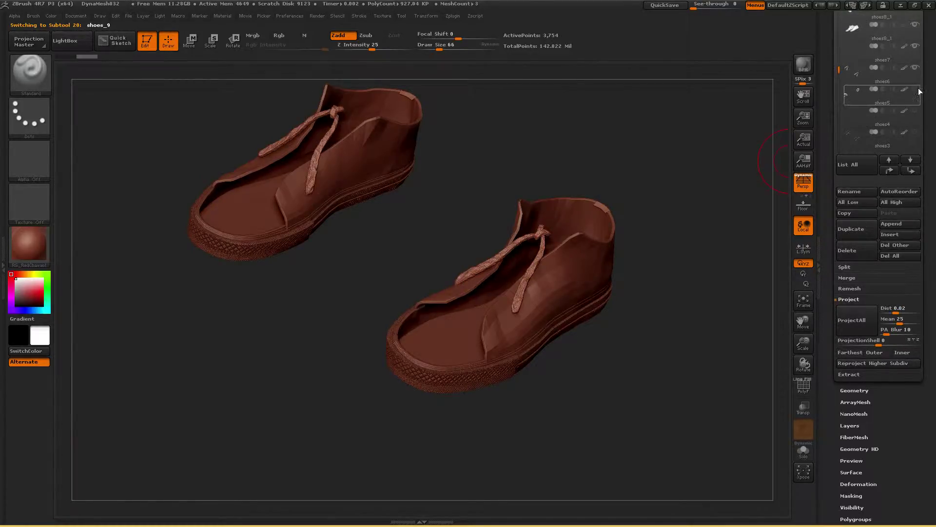
{"action": "left_click", "coordinate": [915, 133]}
{"action": "left_click", "coordinate": [915, 111]}
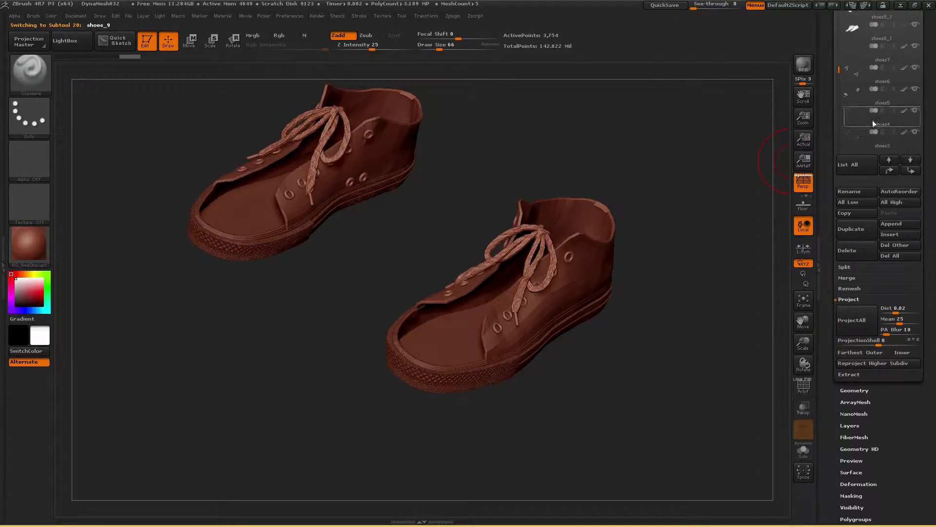
- Show the remaining sneaker subtools shoes2, shoes1 and shoes to complete the tongue and toe cap
{"action": "left_click_drag", "start_coordinate": [839, 70], "coordinate": [840, 93]}
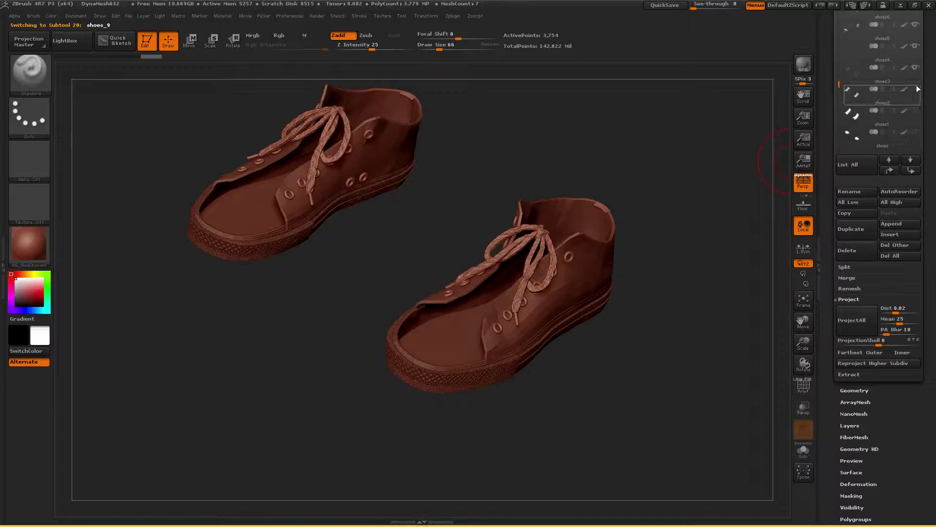
{"action": "left_click", "coordinate": [916, 111]}
{"action": "left_click", "coordinate": [917, 131]}
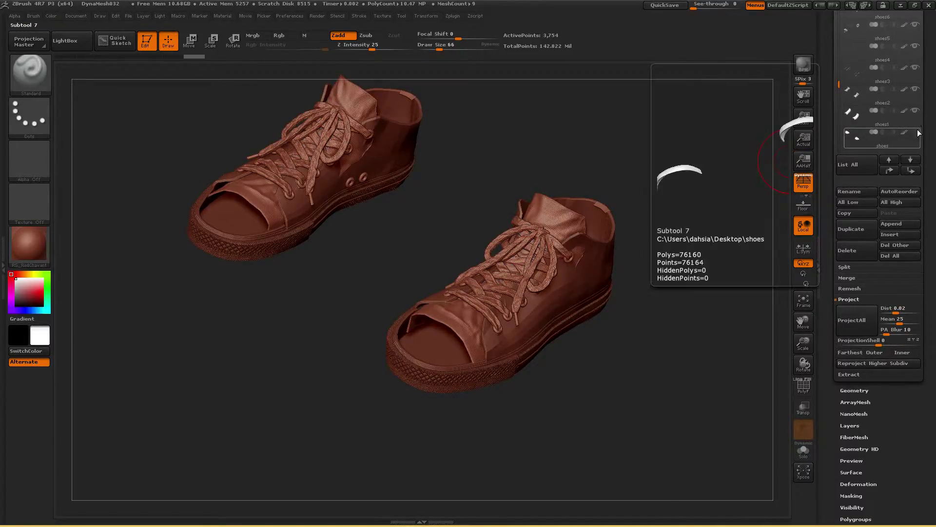
{"action": "left_click_drag", "start_coordinate": [833, 83], "coordinate": [838, 101]}
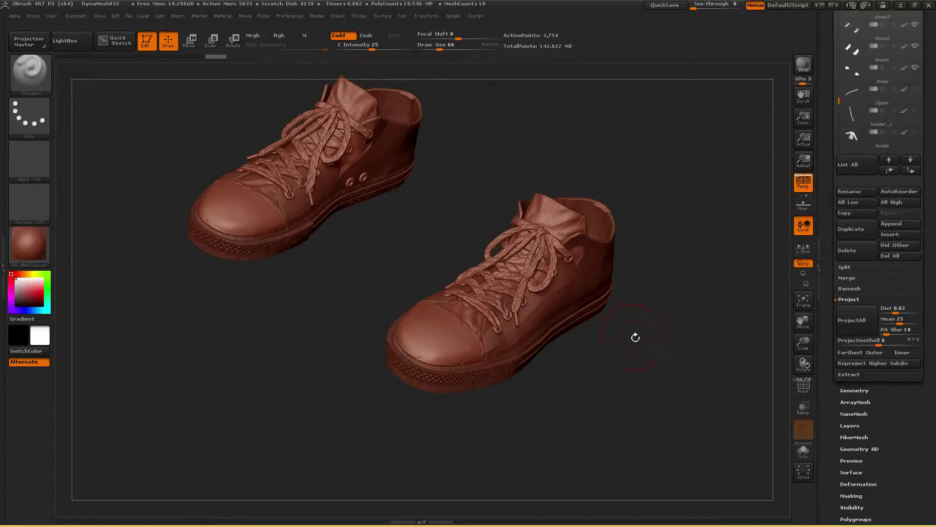
- Inspect the assembled sneakers from the front and select the lower-density shoes8_1 body subtool
{"action": "left_click_drag", "start_coordinate": [636, 337], "coordinate": [608, 344]}
{"action": "left_click_drag", "start_coordinate": [839, 101], "coordinate": [839, 62]}
{"action": "left_click", "coordinate": [902, 70]}
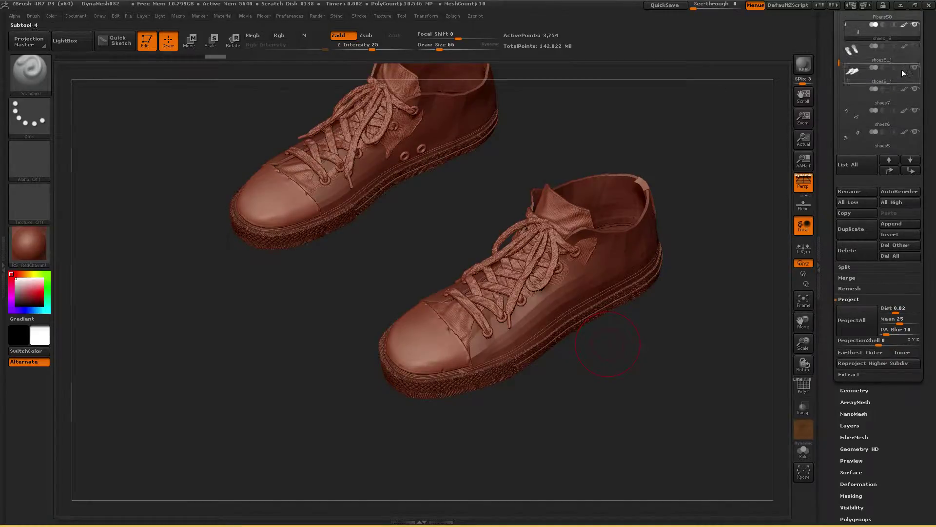
{"action": "left_click_drag", "start_coordinate": [635, 381], "coordinate": [554, 319]}
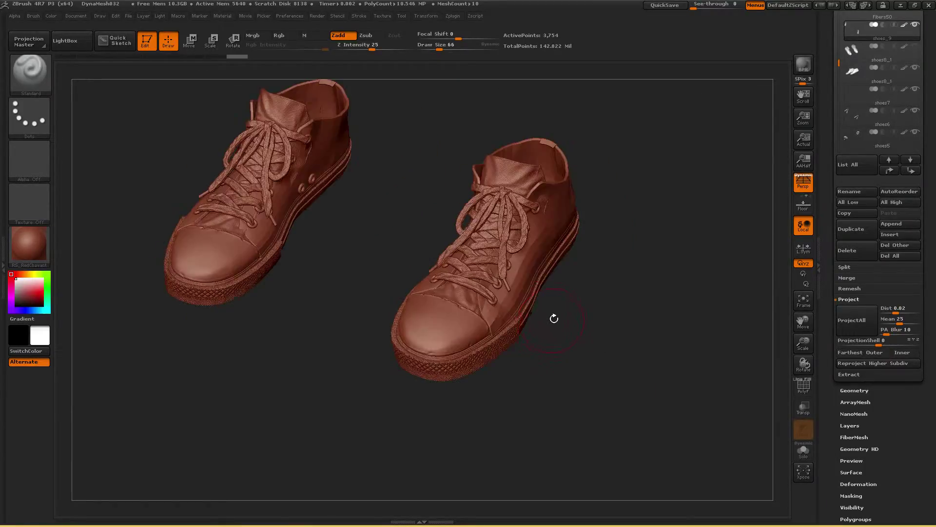
{"action": "left_click", "coordinate": [505, 302], "text": "alt"}
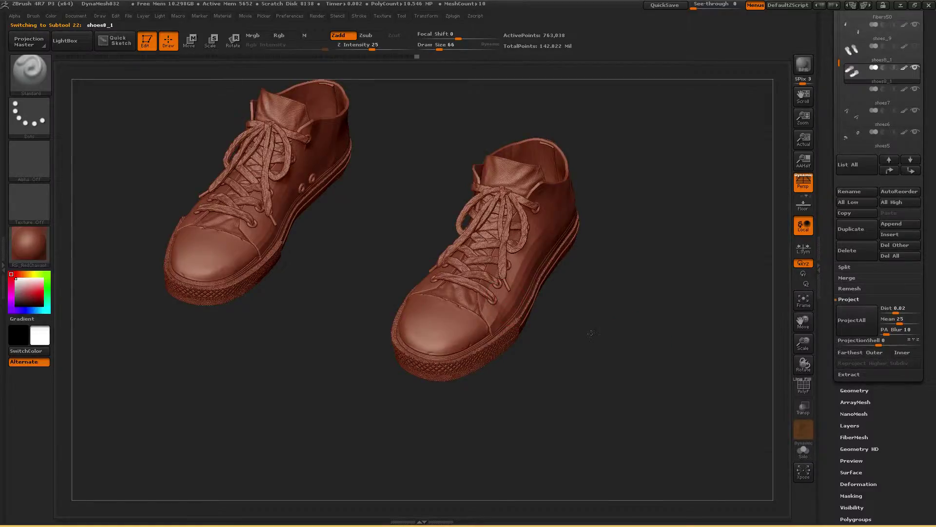
- Select the rectangular heel strip subtool shoes_9 on the back of the shoe and raise it to its highest subdivision level
{"action": "mouse_move", "coordinate": [591, 333]}
{"action": "left_mouse_down"}
{"action": "mouse_move", "coordinate": [535, 350]}
{"action": "mouse_move", "coordinate": [552, 352]}
{"action": "mouse_move", "coordinate": [563, 369]}
{"action": "mouse_move", "coordinate": [580, 328]}
{"action": "left_mouse_up"}
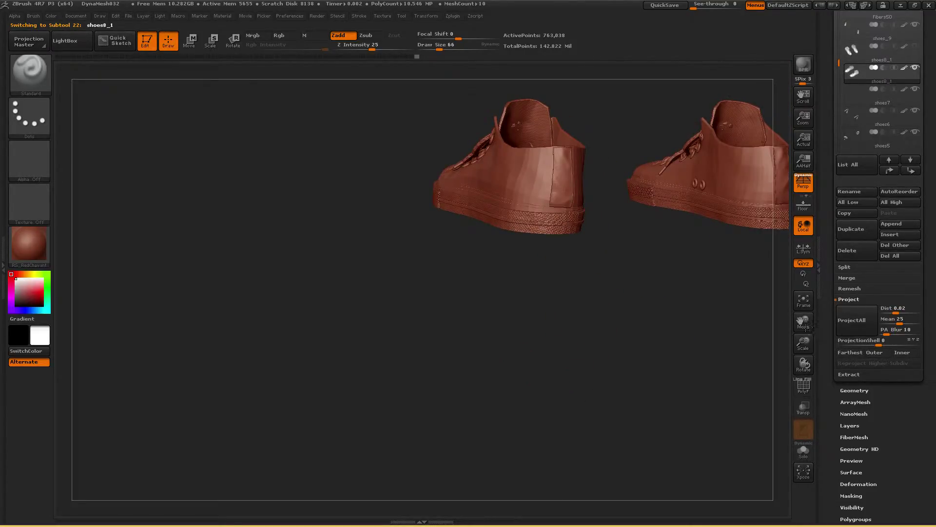
{"action": "left_click_drag", "start_coordinate": [802, 345], "coordinate": [700, 394]}
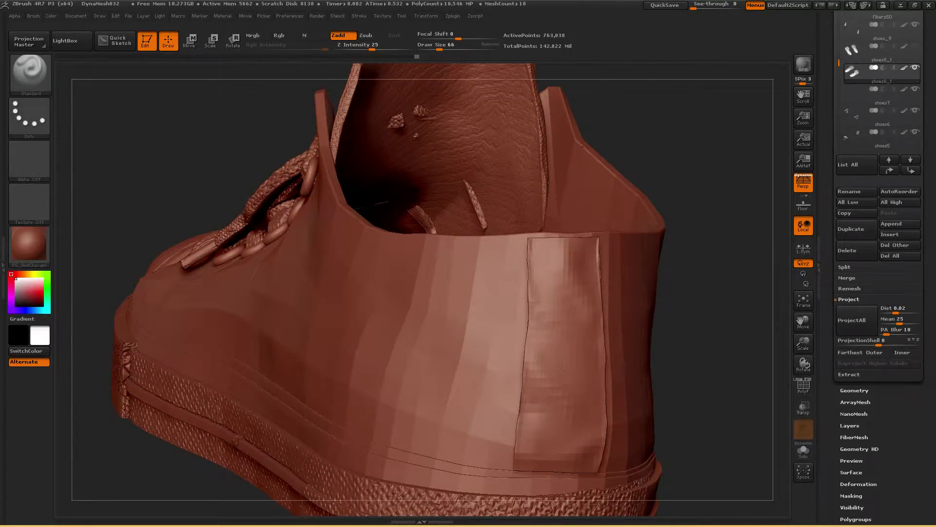
{"action": "right_click_drag", "start_coordinate": [560, 368], "coordinate": [559, 369]}
{"action": "left_click", "coordinate": [592, 346], "text": "alt"}
{"action": "left_click_drag", "start_coordinate": [828, 258], "coordinate": [816, 181]}
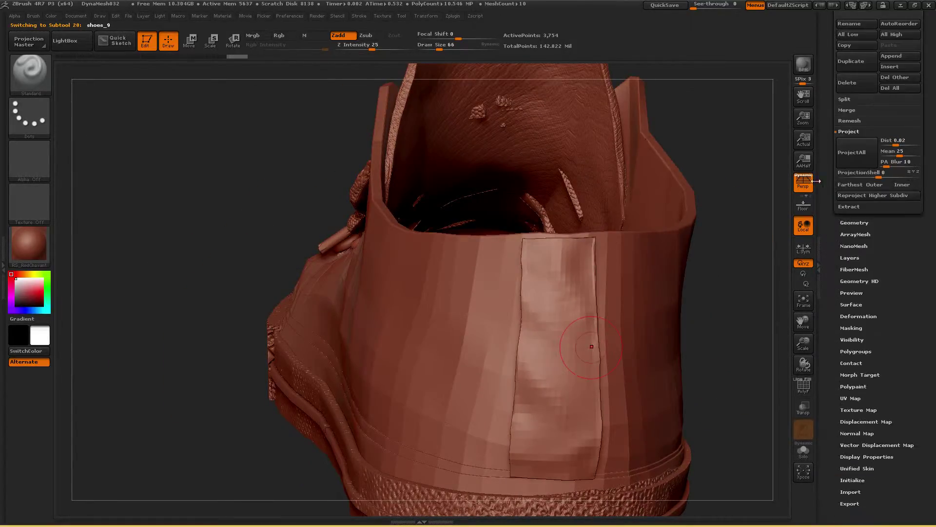
{"action": "left_click", "coordinate": [849, 224]}
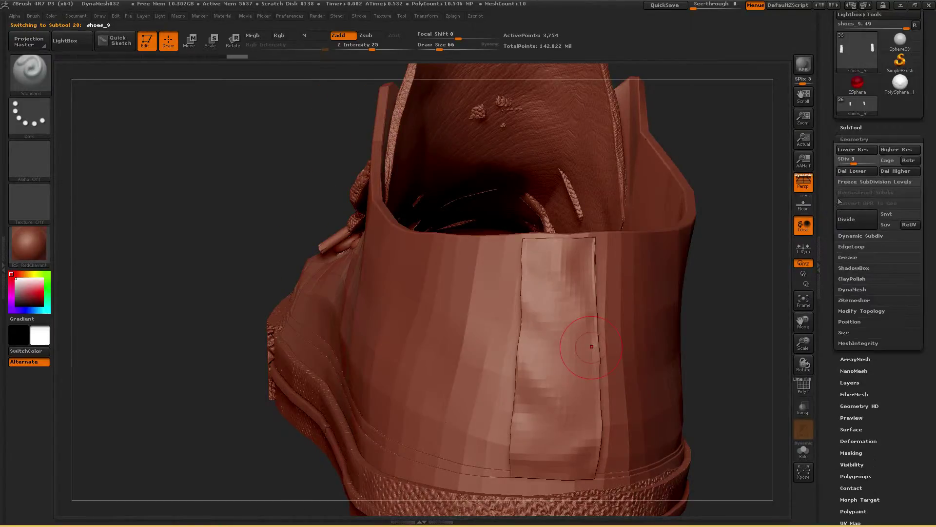
{"action": "left_click_drag", "start_coordinate": [854, 160], "coordinate": [872, 159]}
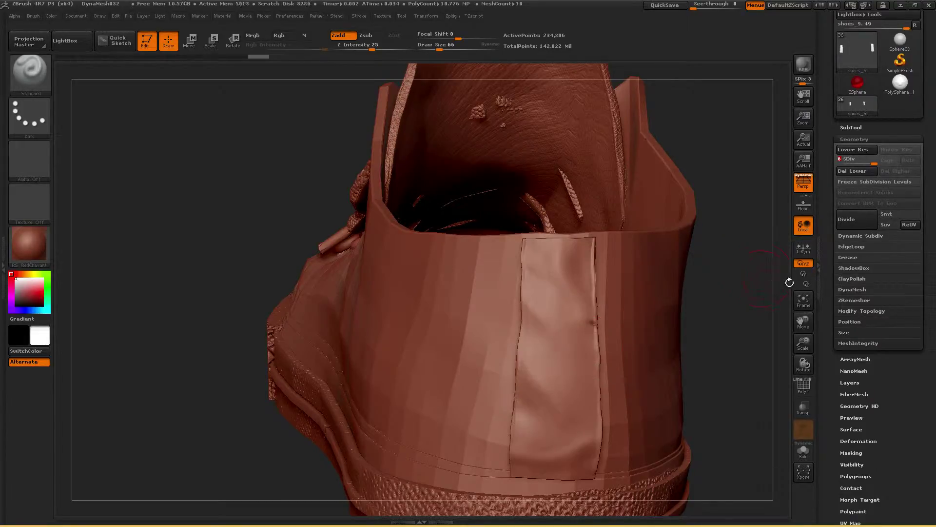
- Start a surface noise on the heel strip with 7255.jpg from the _ref folder as its alpha, mapped in UV mode
{"action": "left_click_drag", "start_coordinate": [836, 252], "coordinate": [832, 177]}
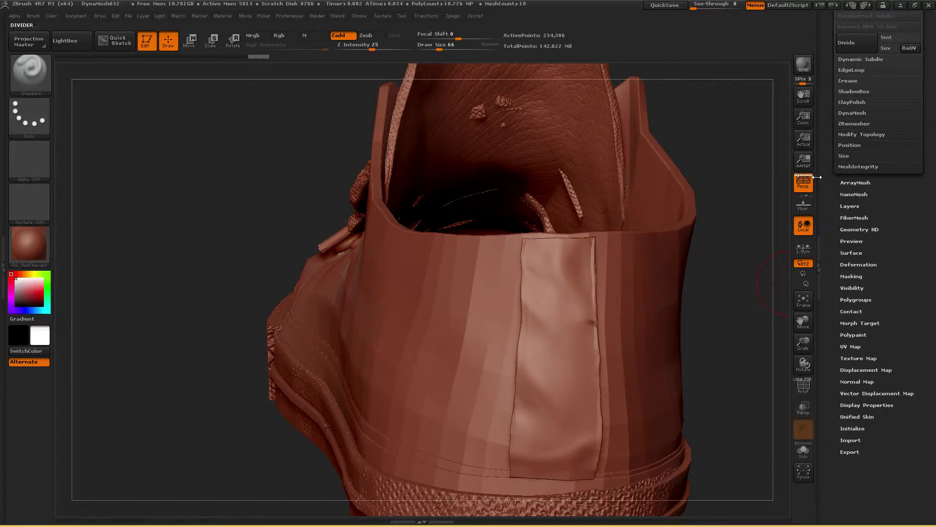
{"action": "left_click_drag", "start_coordinate": [837, 237], "coordinate": [835, 228]}
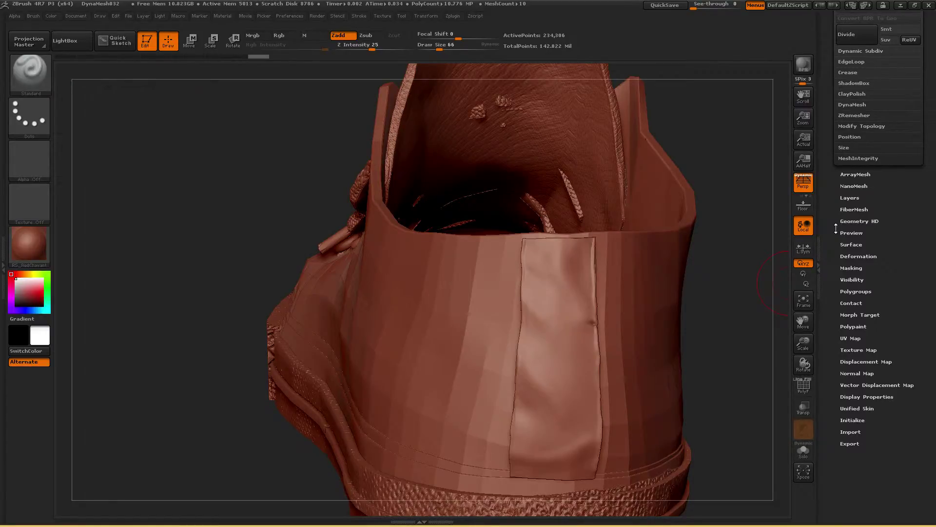
{"action": "left_click_drag", "start_coordinate": [836, 228], "coordinate": [839, 208]}
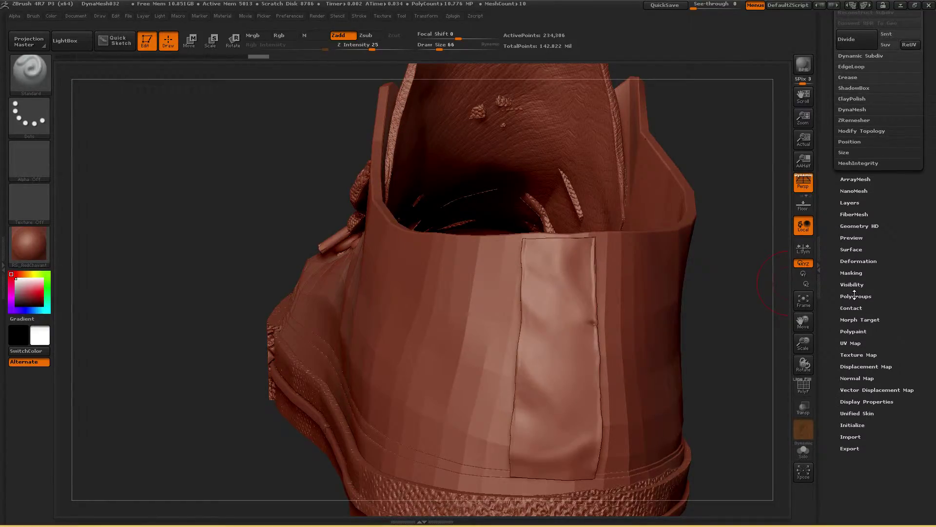
{"action": "left_click", "coordinate": [851, 249]}
{"action": "left_click", "coordinate": [851, 52]}
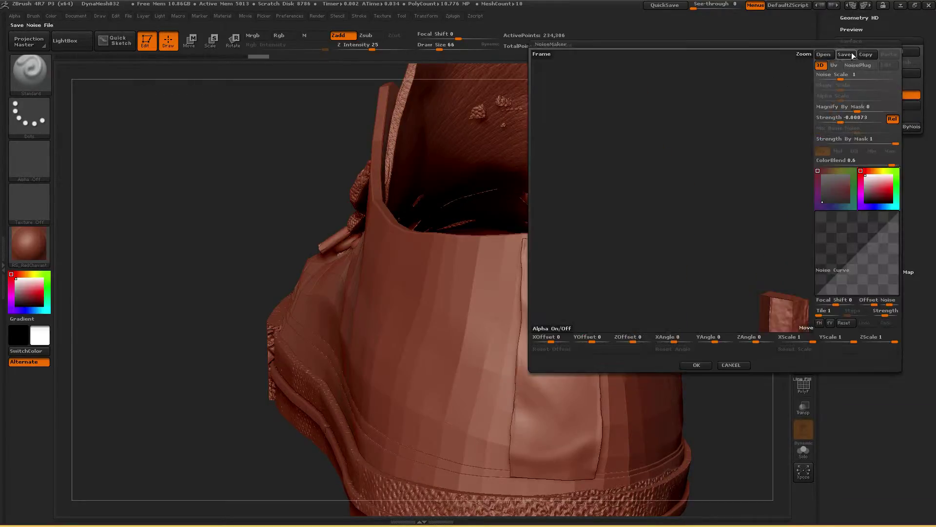
{"action": "left_click", "coordinate": [552, 328]}
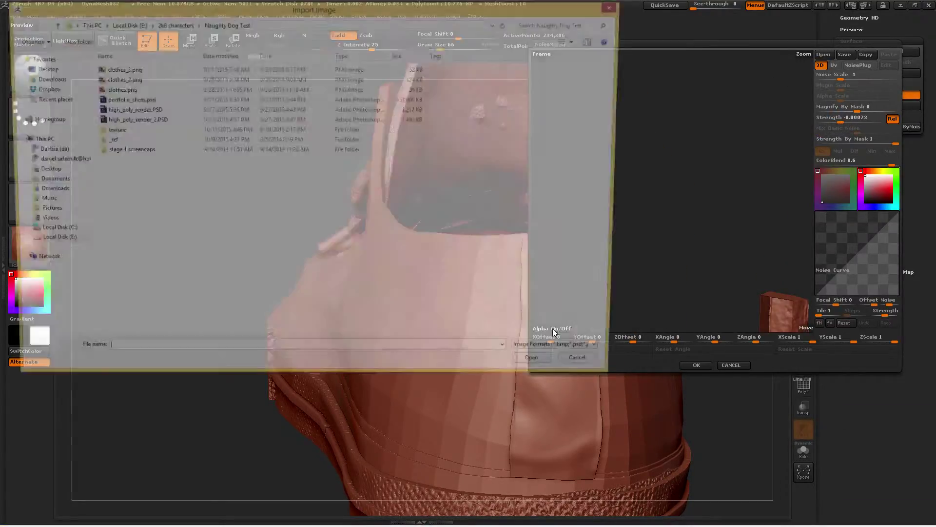
{"action": "double_click", "coordinate": [118, 141]}
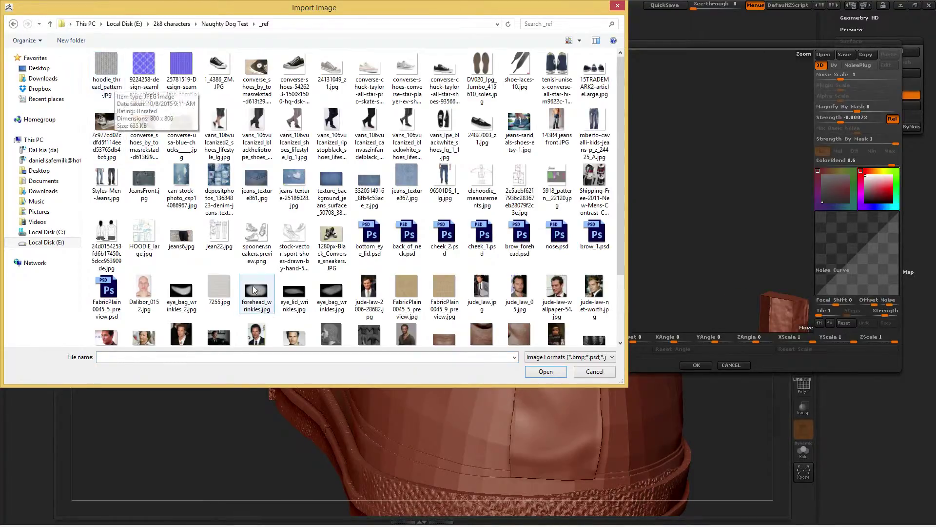
{"action": "double_click", "coordinate": [215, 282]}
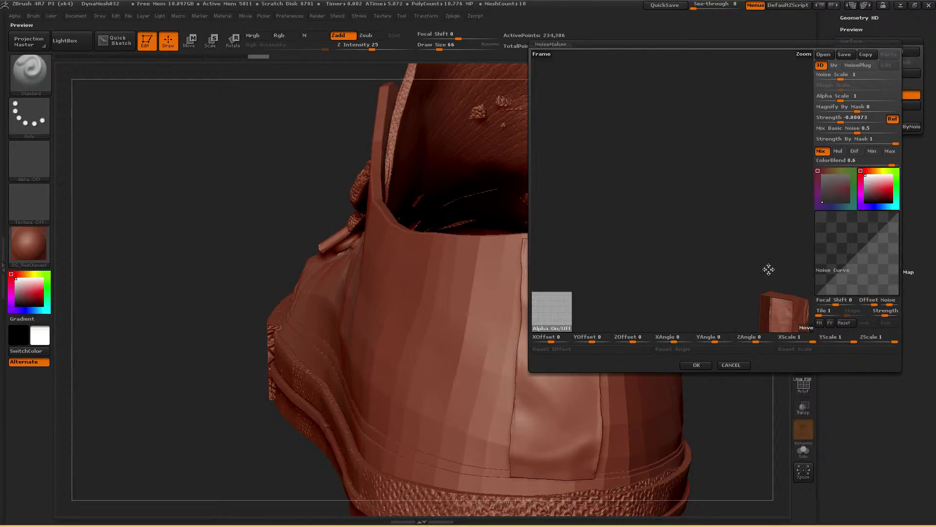
{"action": "left_click_drag", "start_coordinate": [760, 271], "coordinate": [674, 211]}
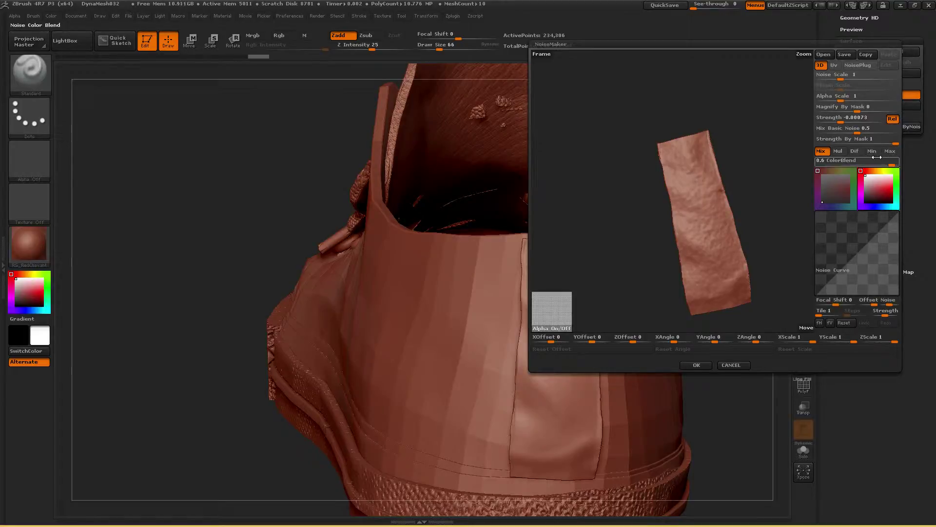
{"action": "left_click", "coordinate": [834, 67]}
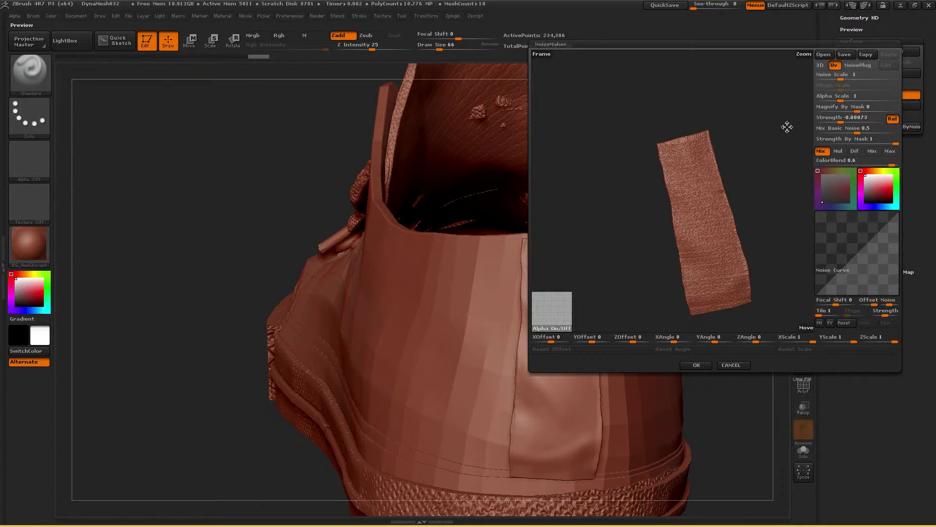
- Finish the heel strip noise in UV mode with Mix Basic Noise 0, Strength -0.00135 and Alpha Scale about 0.53
{"action": "left_click", "coordinate": [835, 66]}
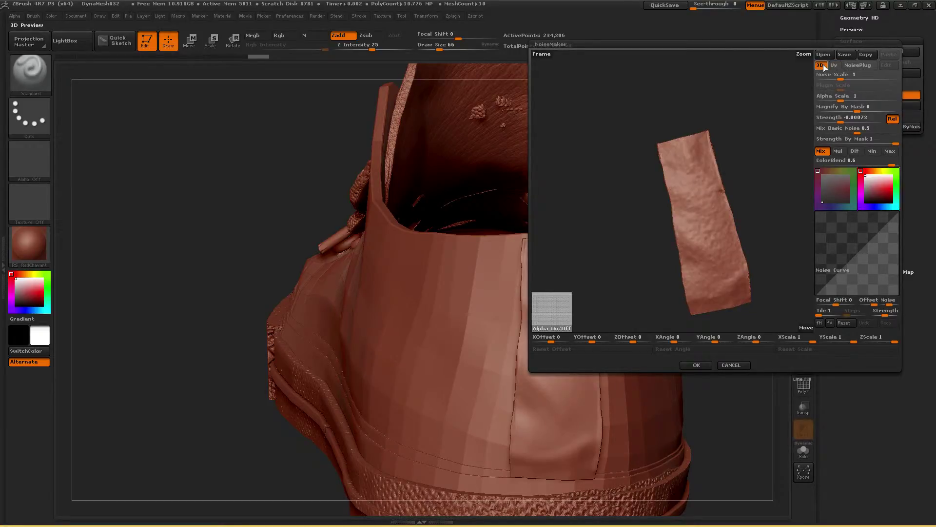
{"action": "left_click", "coordinate": [835, 65]}
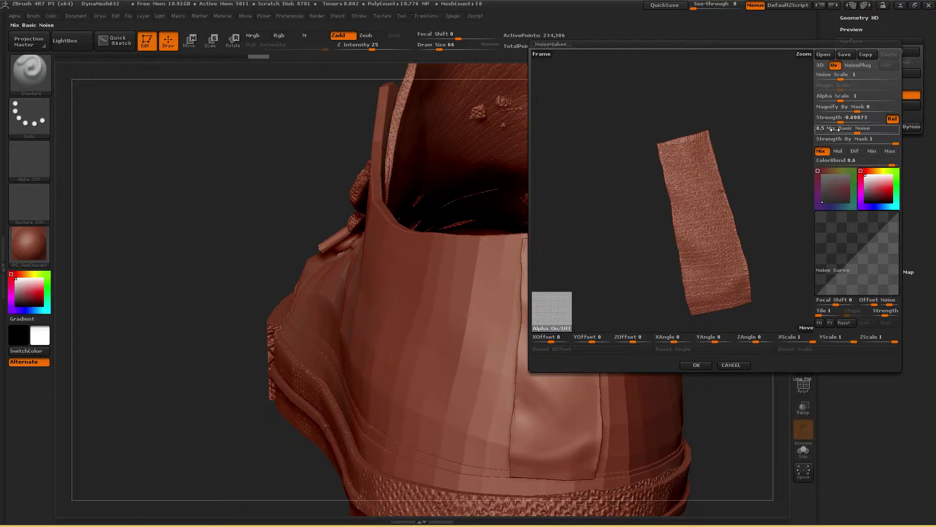
{"action": "left_click_drag", "start_coordinate": [835, 130], "coordinate": [756, 161]}
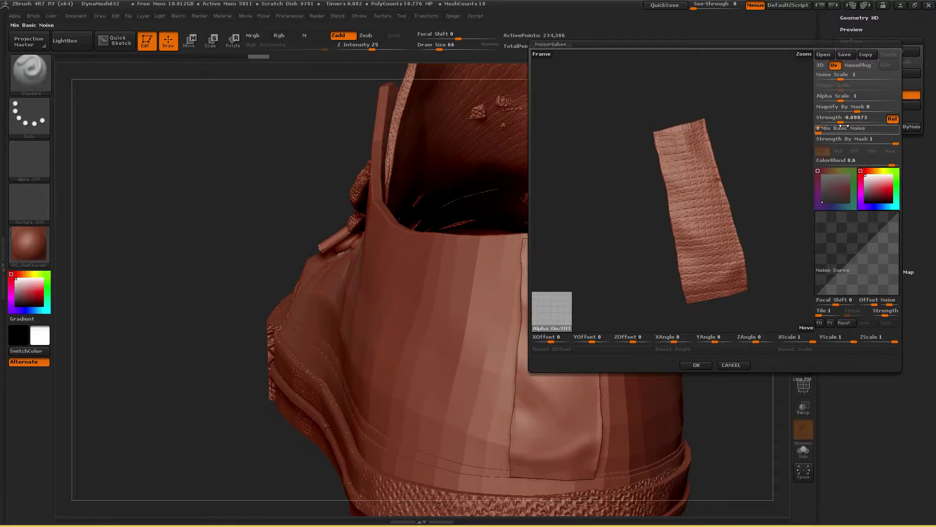
{"action": "left_click_drag", "start_coordinate": [844, 122], "coordinate": [838, 99]}
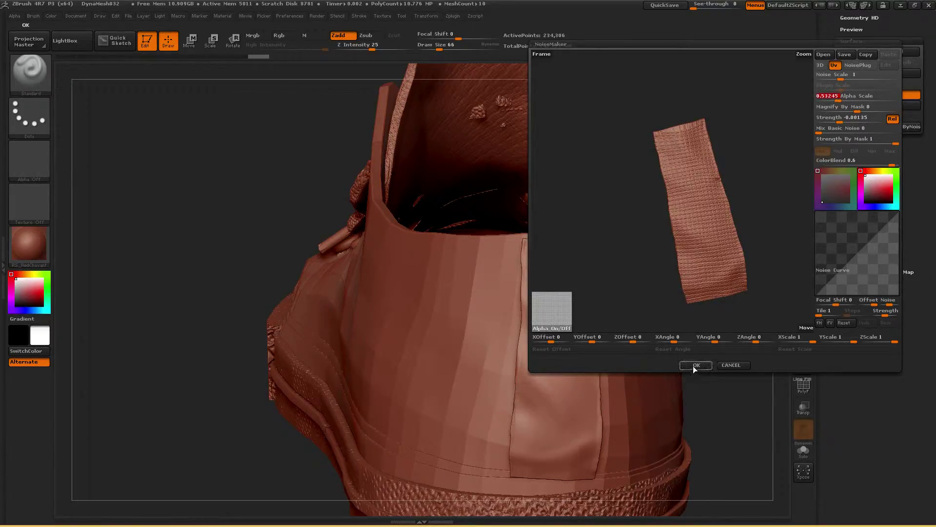
{"action": "left_click", "coordinate": [696, 364]}
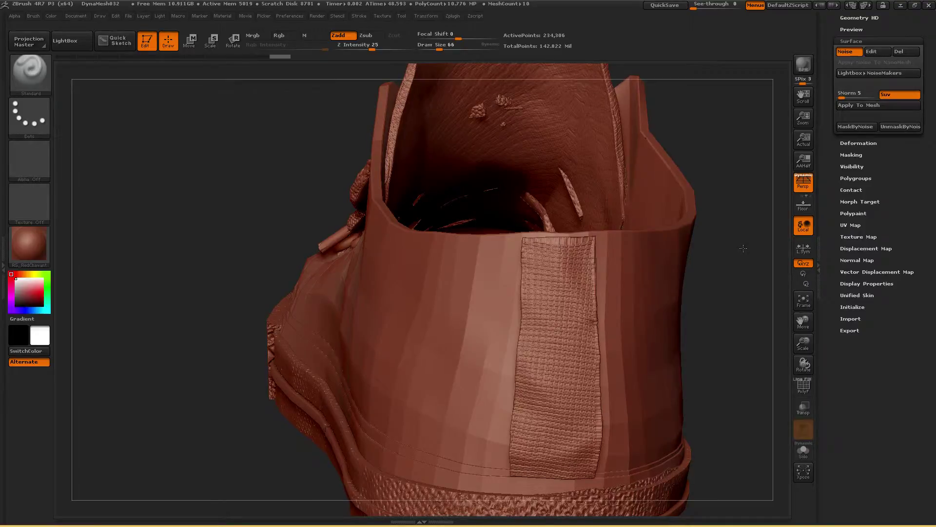
- Inspect the heel strip's weave and the assembled sneakers from the back, above and both sides
{"action": "left_click_drag", "start_coordinate": [743, 250], "coordinate": [743, 249], "text": "alt"}
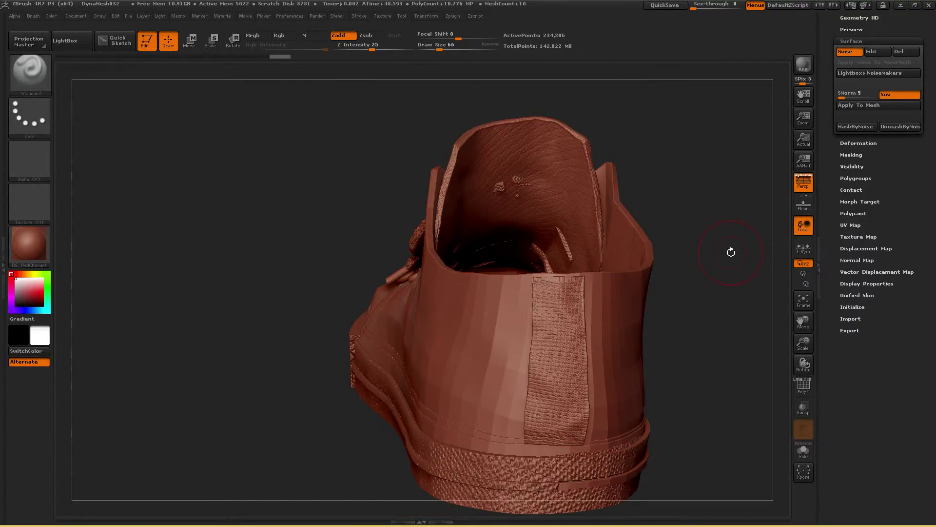
{"action": "left_click_drag", "start_coordinate": [757, 256], "coordinate": [714, 269]}
{"action": "left_click_drag", "start_coordinate": [648, 244], "coordinate": [614, 201]}
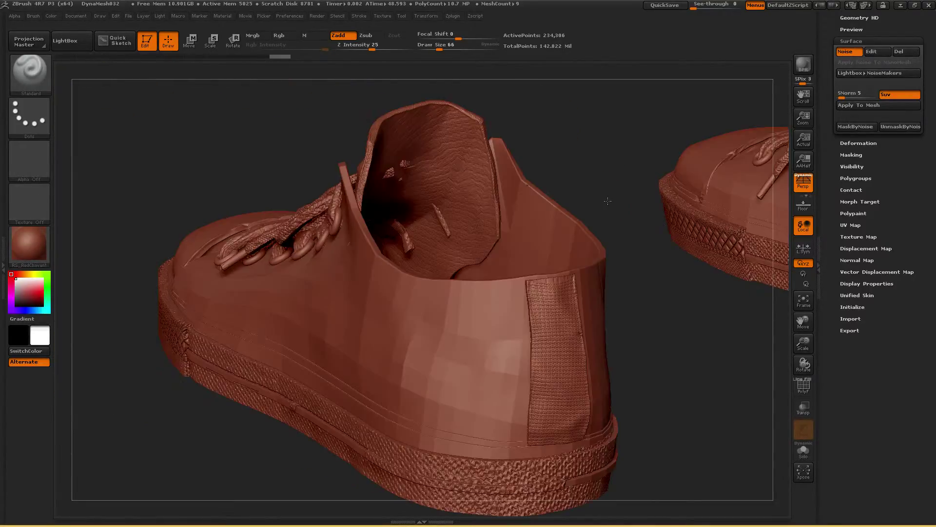
{"action": "left_click_drag", "start_coordinate": [608, 201], "coordinate": [603, 200]}
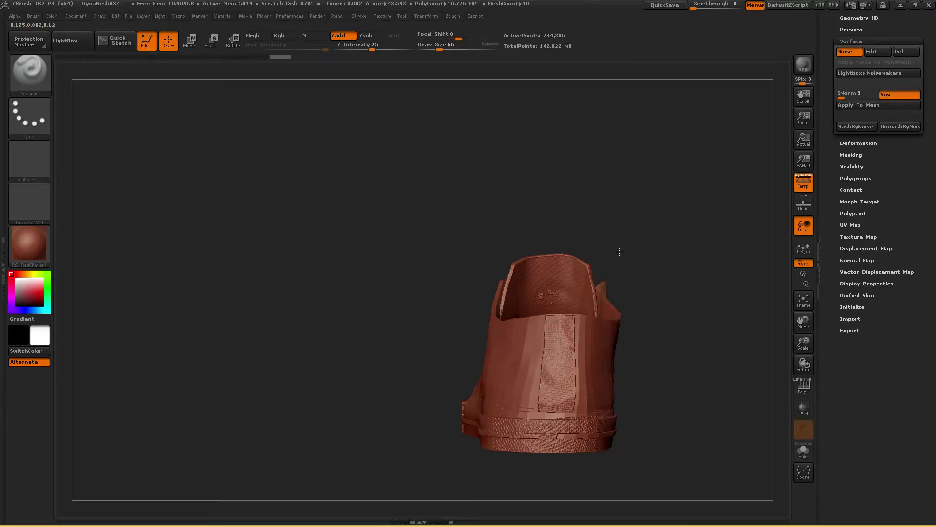
{"action": "mouse_move", "coordinate": [620, 252]}
{"action": "left_mouse_down"}
{"action": "mouse_move", "coordinate": [621, 263]}
{"action": "mouse_move", "coordinate": [566, 305]}
{"action": "mouse_move", "coordinate": [560, 351]}
{"action": "left_mouse_up"}
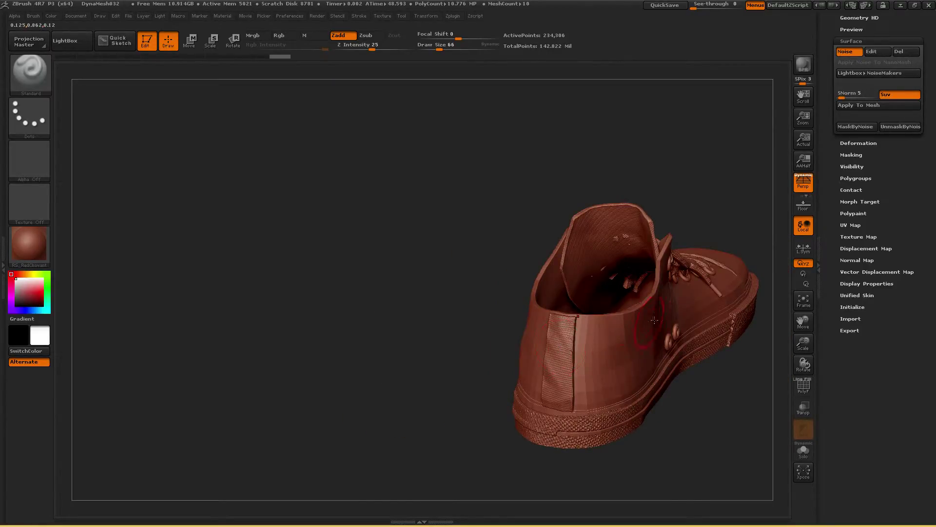
{"action": "left_click_drag", "start_coordinate": [454, 334], "coordinate": [481, 353]}
{"action": "left_click_drag", "start_coordinate": [433, 369], "coordinate": [439, 372]}
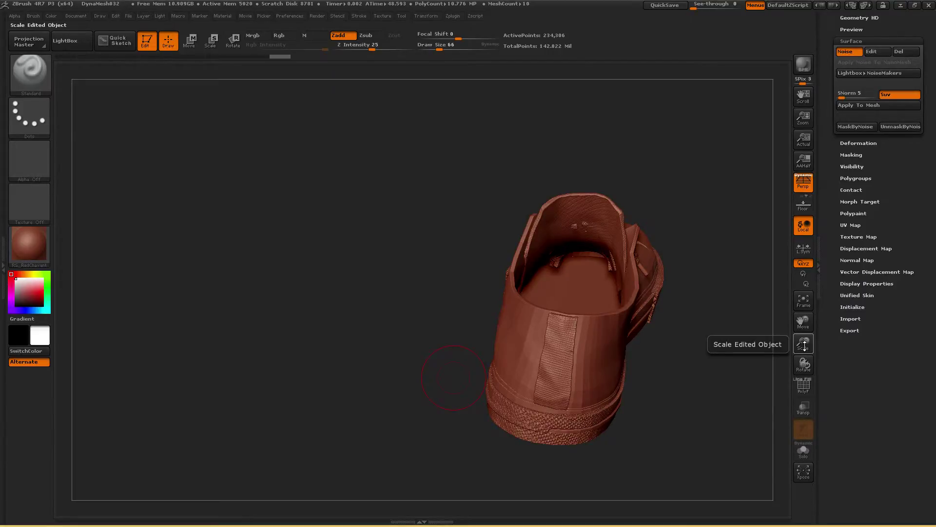
{"action": "left_click_drag", "start_coordinate": [352, 436], "coordinate": [558, 256]}
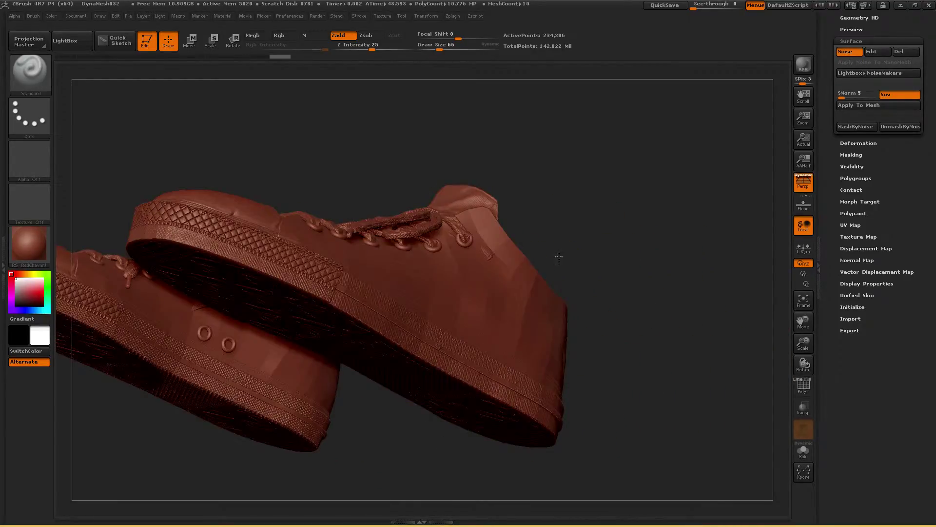
{"action": "left_click_drag", "start_coordinate": [598, 182], "coordinate": [604, 180]}
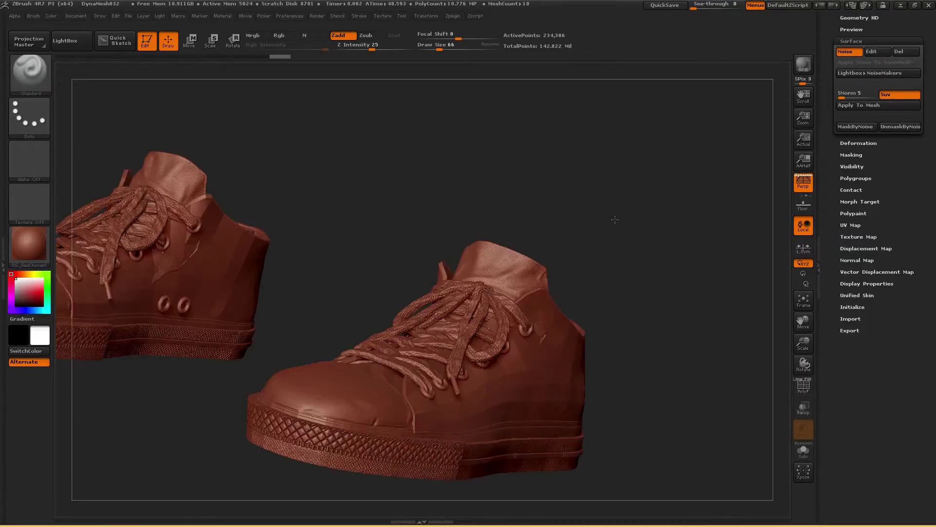
{"action": "left_click_drag", "start_coordinate": [598, 217], "coordinate": [603, 203]}
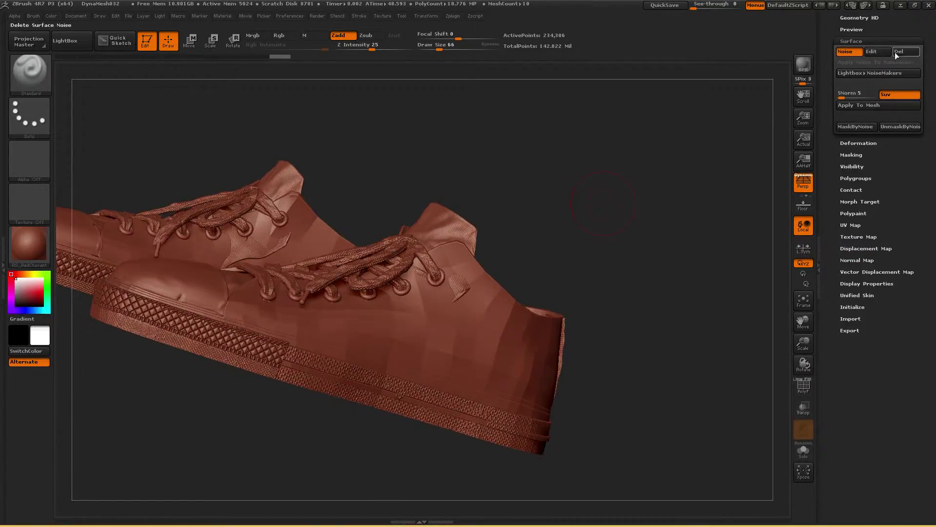
- Bring up the subtool list, select the sneaker body subtool shoes8_1 and isolate it with Solo
{"action": "left_click_drag", "start_coordinate": [829, 57], "coordinate": [827, 146]}
{"action": "left_click", "coordinate": [853, 138]}
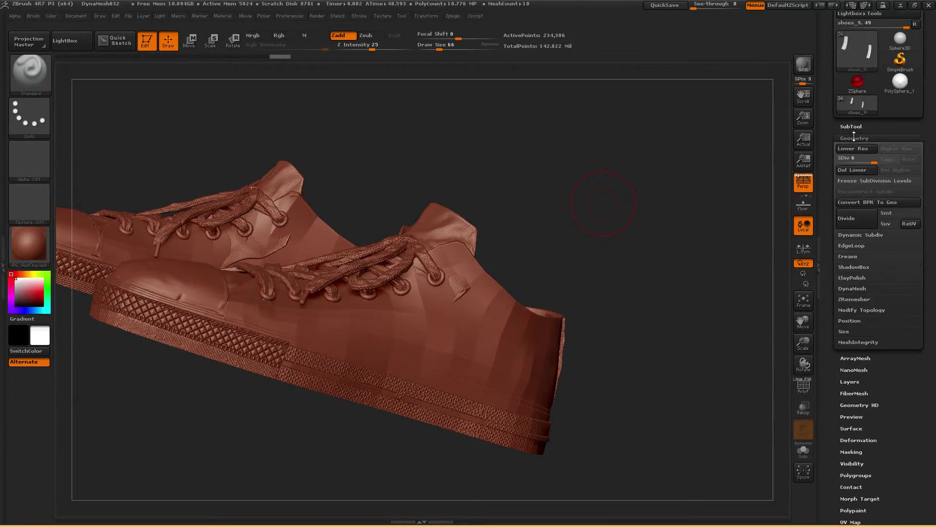
{"action": "left_click", "coordinate": [850, 126]}
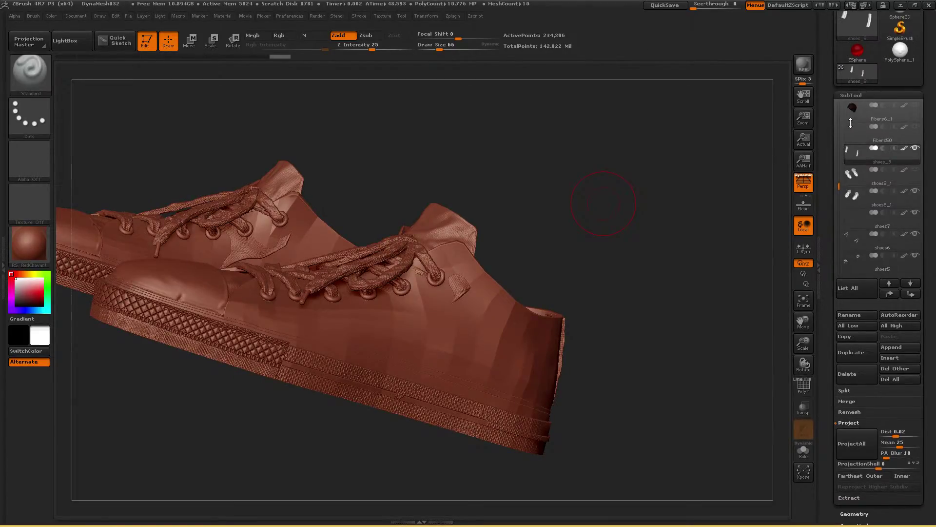
{"action": "mouse_move", "coordinate": [876, 157]}
{"action": "left_click", "coordinate": [483, 338], "text": "alt"}
{"action": "left_click", "coordinate": [804, 450]}
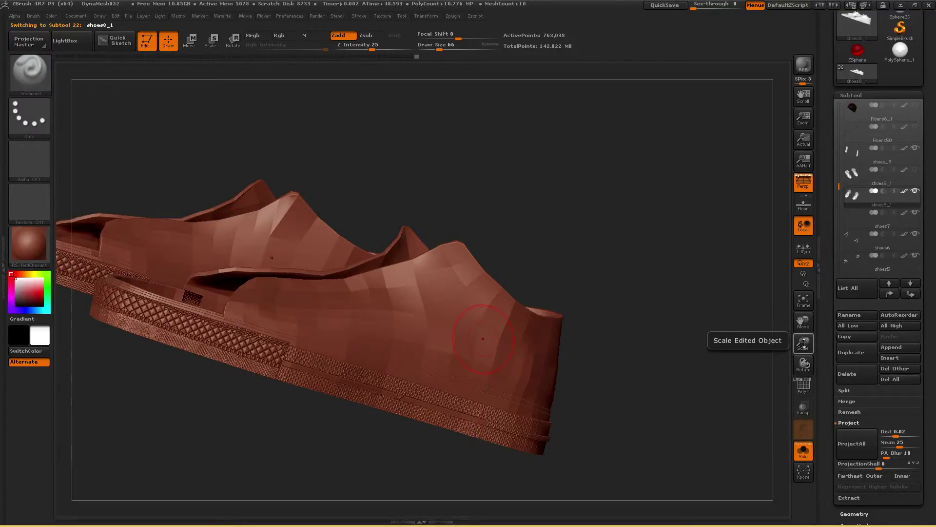
- Examine the isolated sneaker body's faceted upper, collar and heel up close
{"action": "left_click_drag", "start_coordinate": [804, 340], "coordinate": [615, 242]}
{"action": "left_click_drag", "start_coordinate": [642, 174], "coordinate": [660, 259]}
{"action": "left_click_drag", "start_coordinate": [655, 218], "coordinate": [696, 222]}
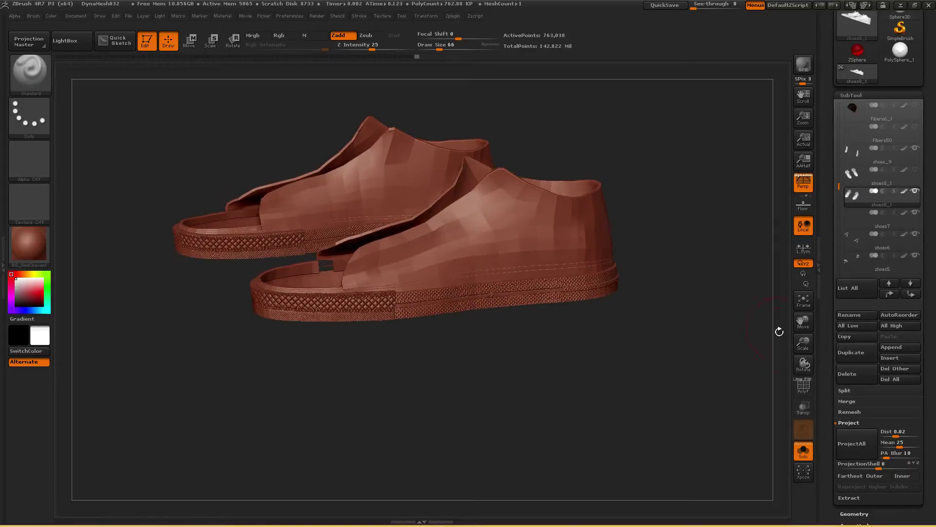
{"action": "left_click_drag", "start_coordinate": [804, 343], "coordinate": [856, 438]}
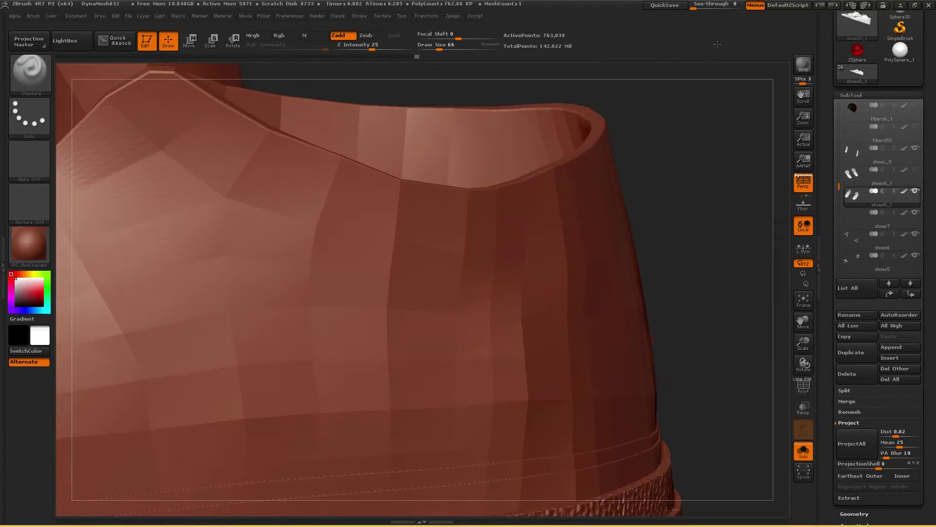
{"action": "left_click_drag", "start_coordinate": [689, 354], "coordinate": [728, 80], "text": "alt"}
{"action": "left_click_drag", "start_coordinate": [366, 444], "coordinate": [651, 273], "text": "alt"}
{"action": "left_click_drag", "start_coordinate": [626, 322], "coordinate": [581, 495], "text": "alt"}
- Switch to Photoshop and maximize the shoes_bump.psd document, leaving the Brush tool active
{"action": "left_click", "coordinate": [899, 7]}
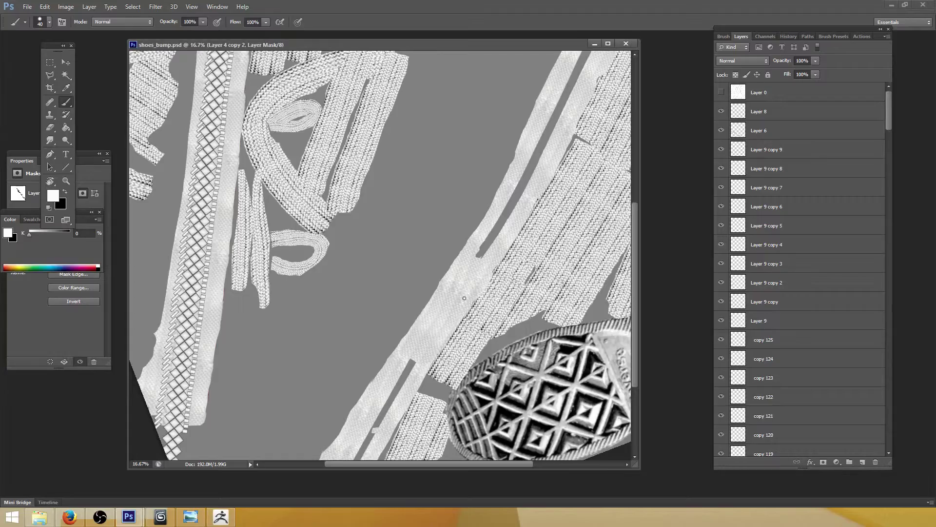
{"action": "left_click_drag", "start_coordinate": [419, 43], "coordinate": [441, 43]}
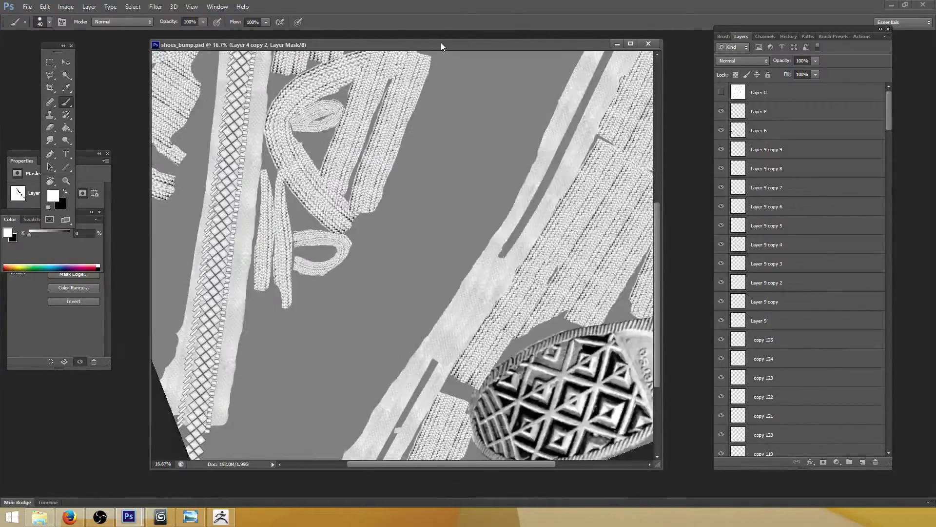
{"action": "double_click", "coordinate": [441, 43]}
{"action": "left_click_drag", "start_coordinate": [344, 220], "coordinate": [356, 281]}
{"action": "key", "text": "c"}
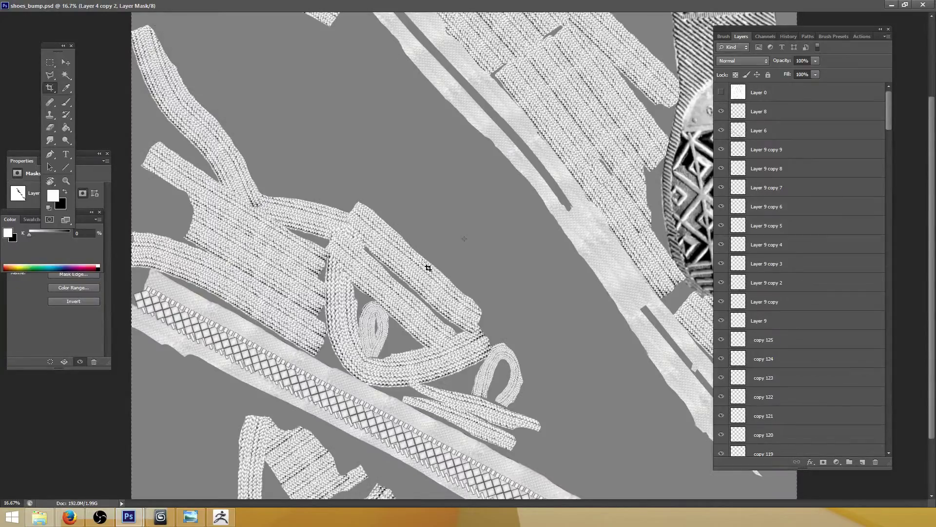
{"action": "left_click_drag", "start_coordinate": [295, 270], "coordinate": [297, 271]}
{"action": "key", "text": "ctrl+minus"}
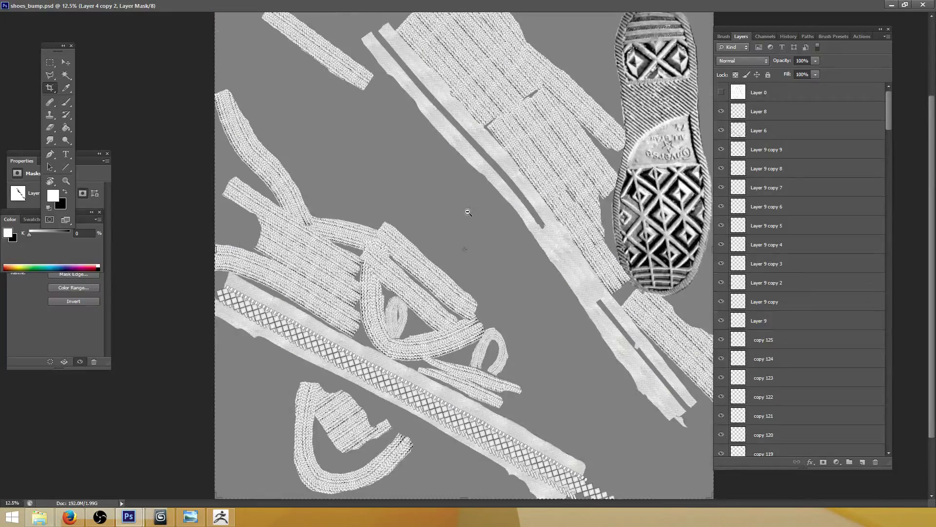
{"action": "key", "text": "b"}
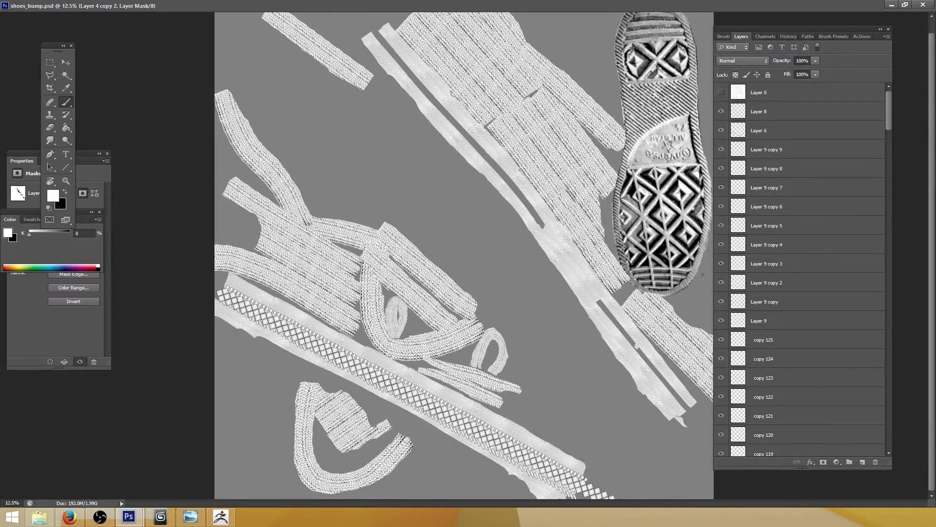
- Show the UV wireframe on Layer 0 over the bump map and locate the Layer 4 copies in the layer stack
{"action": "left_click", "coordinate": [722, 92]}
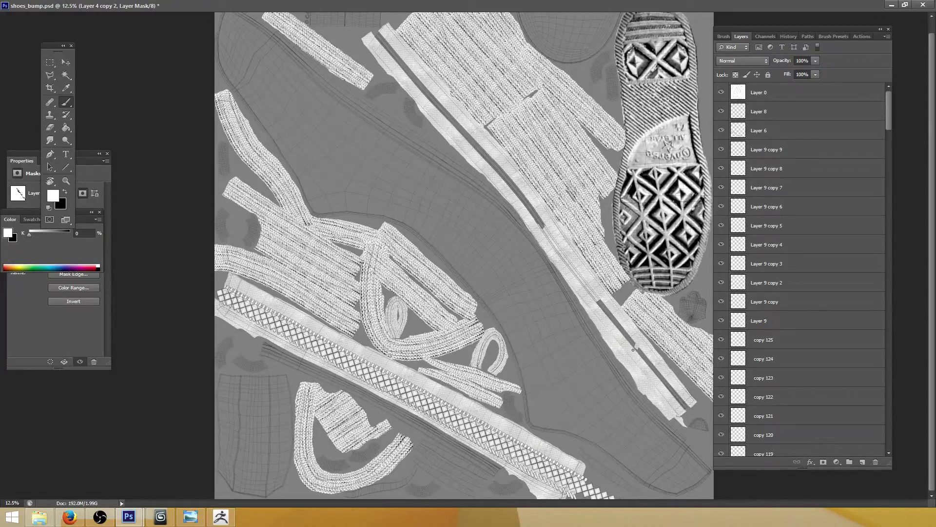
{"action": "scroll", "coordinate": [612, 229], "scroll_direction": "up", "scroll_amount": 4, "text": "alt"}
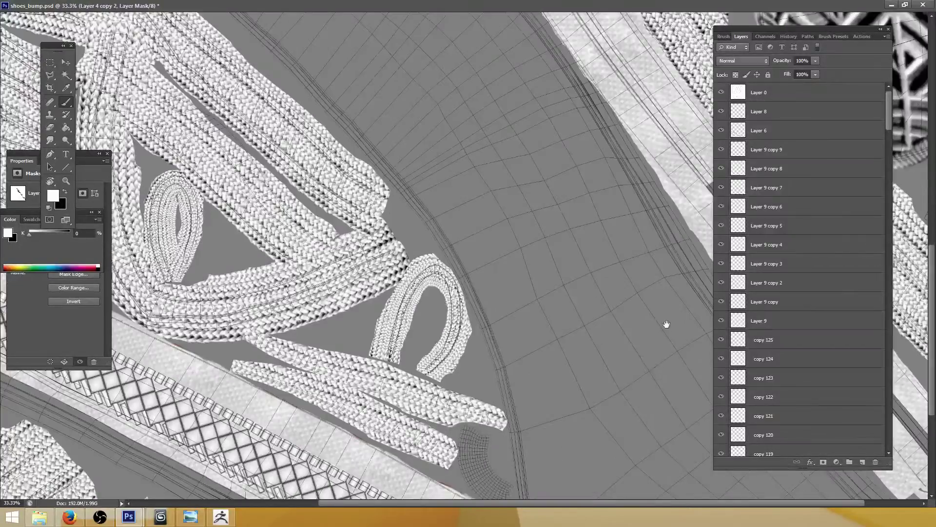
{"action": "scroll", "coordinate": [612, 228], "scroll_direction": "up", "scroll_amount": 1, "text": "alt"}
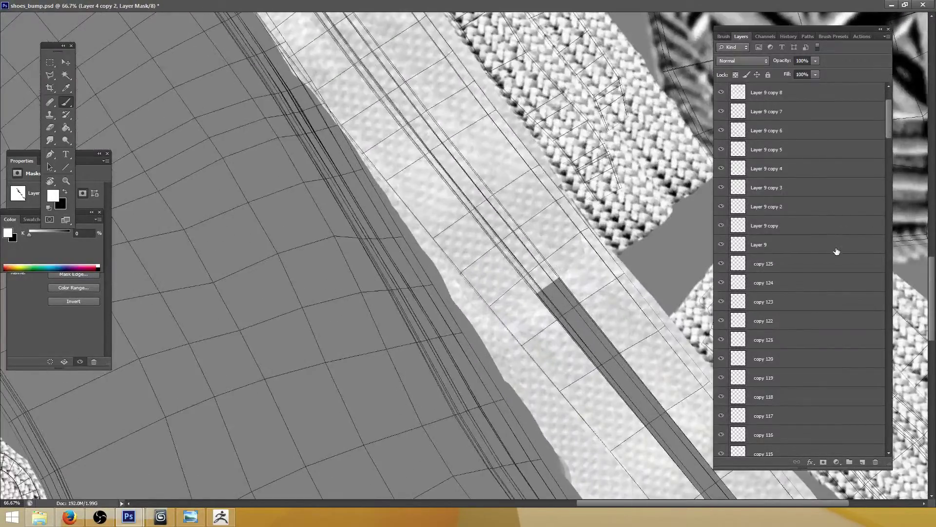
{"action": "scroll", "coordinate": [886, 133], "scroll_direction": "down", "scroll_amount": 3}
{"action": "left_click_drag", "start_coordinate": [887, 132], "coordinate": [892, 390]}
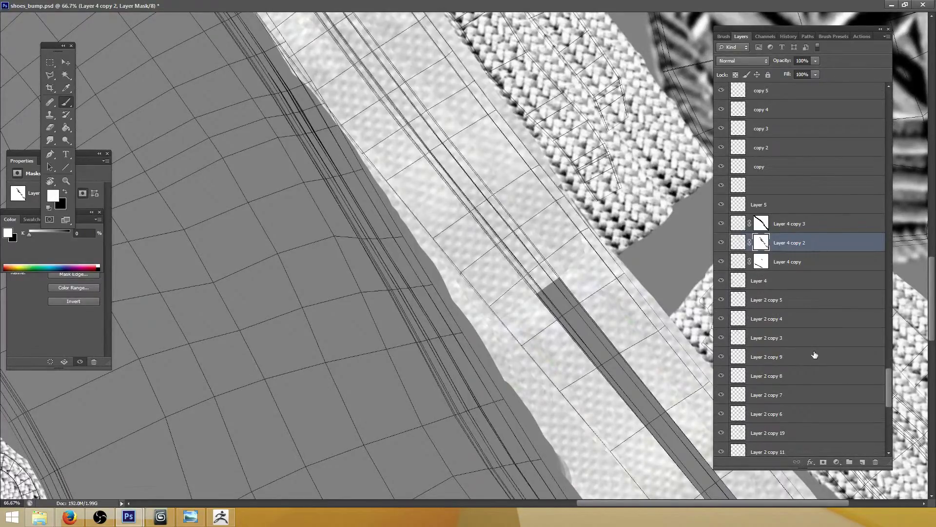